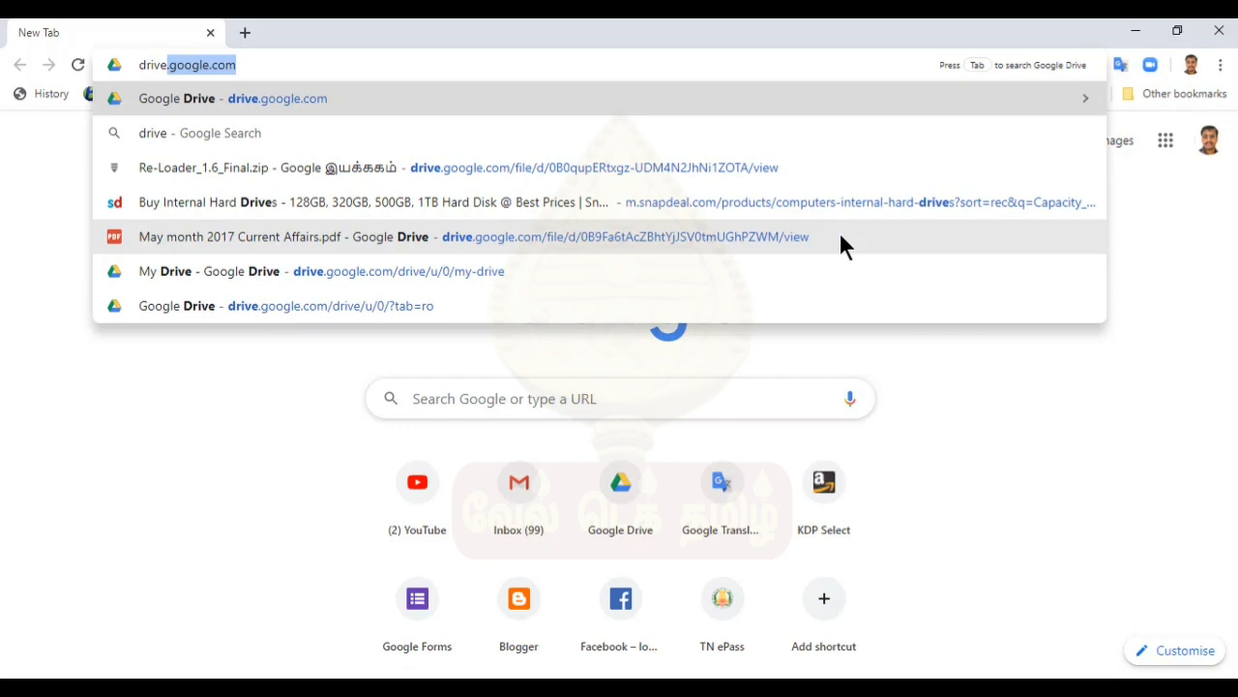
- Open Google Drive in the browser at drive.google.com
key(Down)
key(Up)
key(Escape)
text(drive)
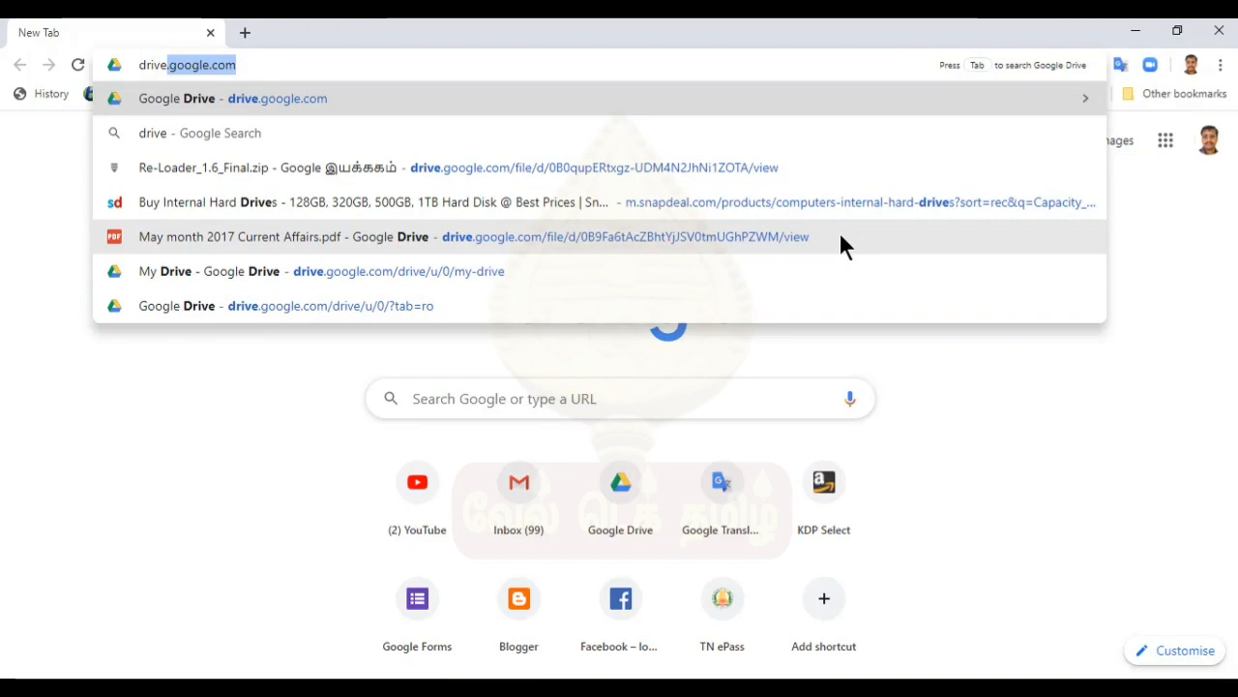
key(Return)
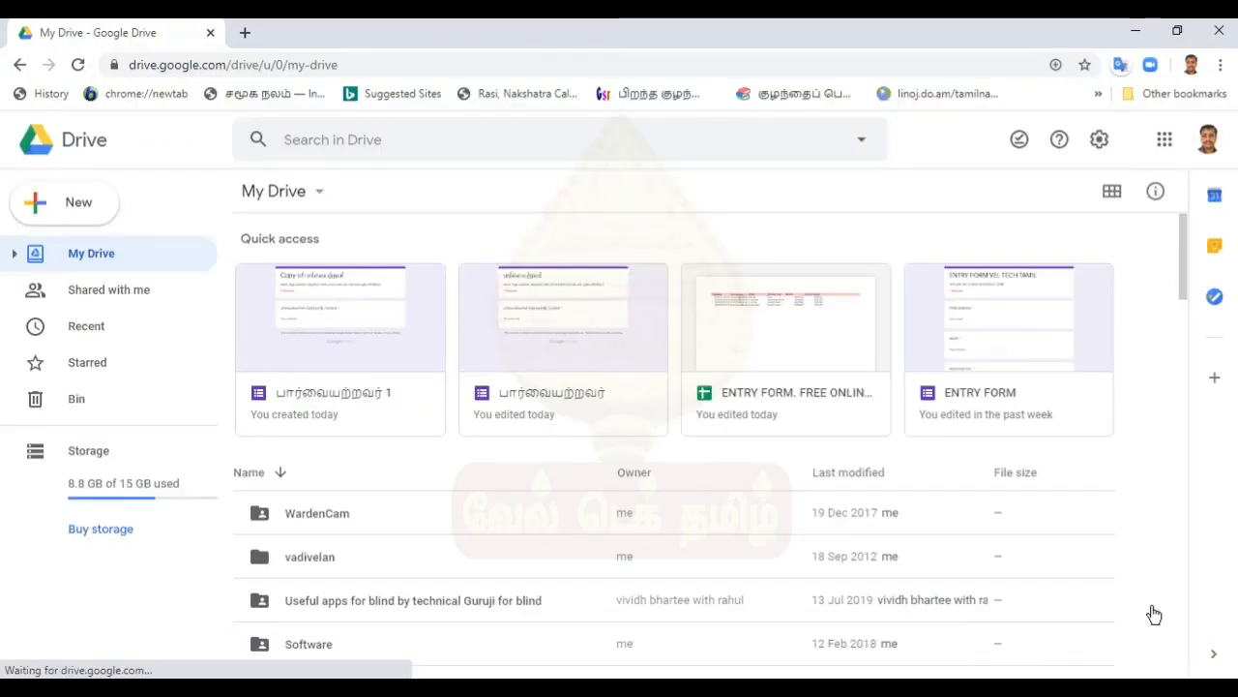
- Examine the page's header controls, from the Drive search and its options to support, settings, Google apps and the account
key(ctrl+Home)
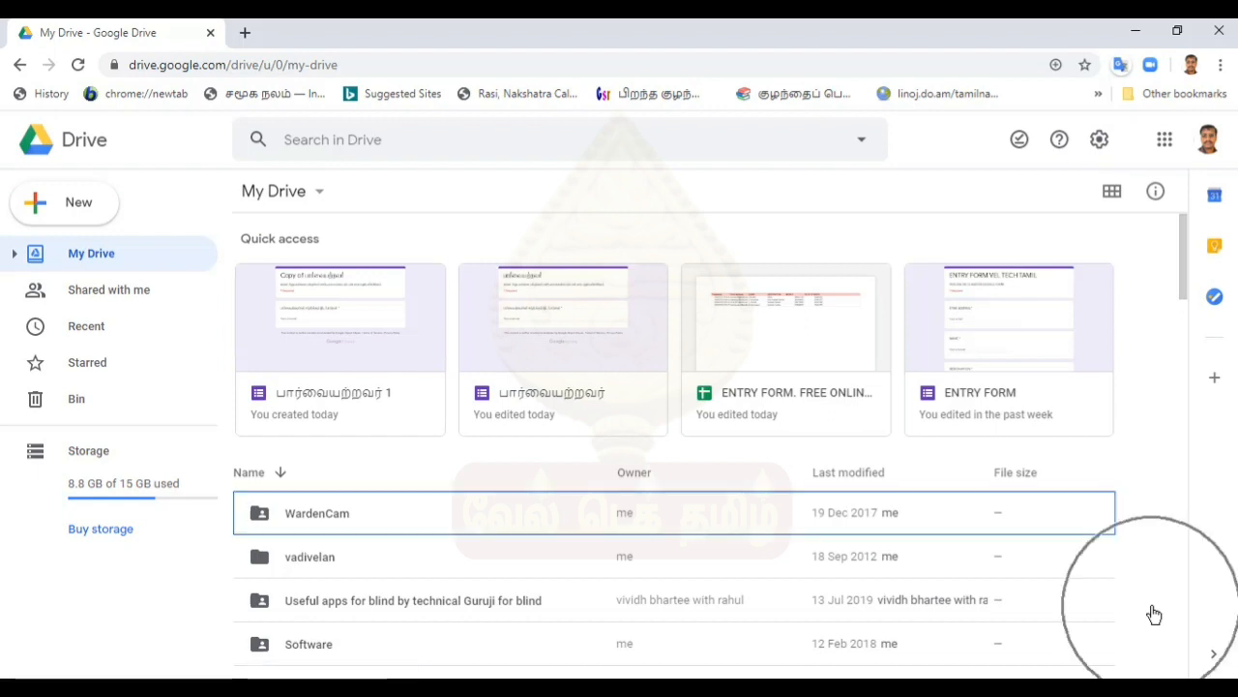
key(Tab)
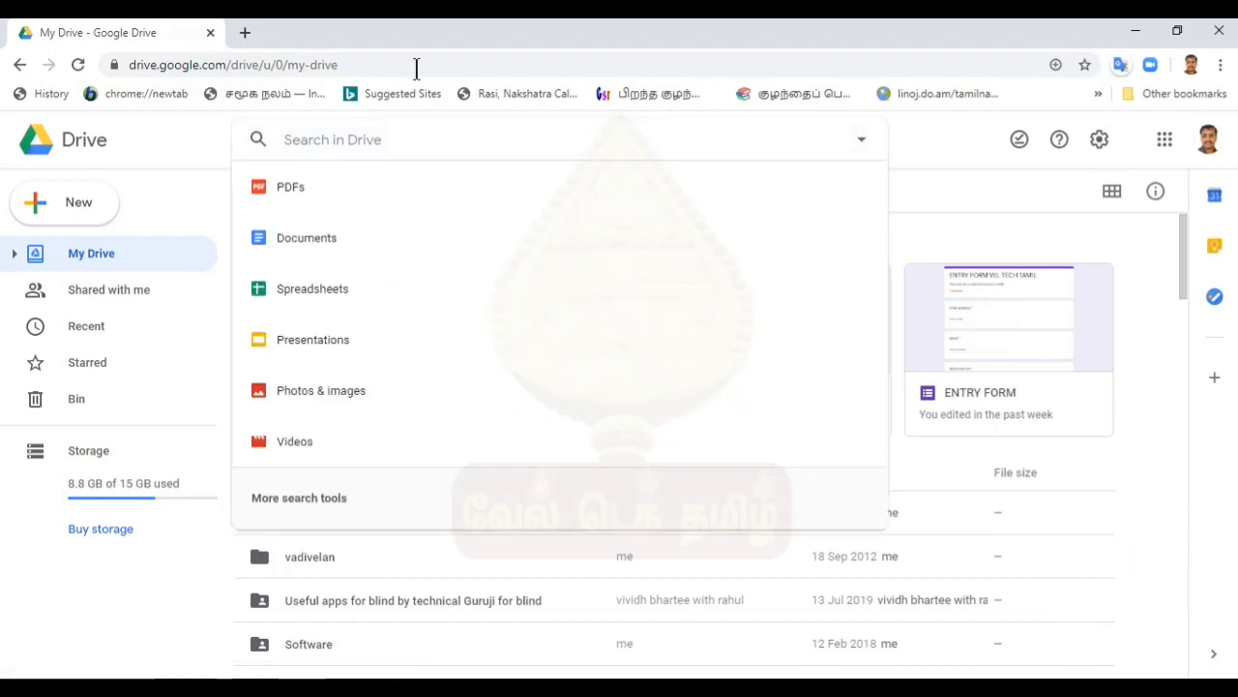
key(Tab)
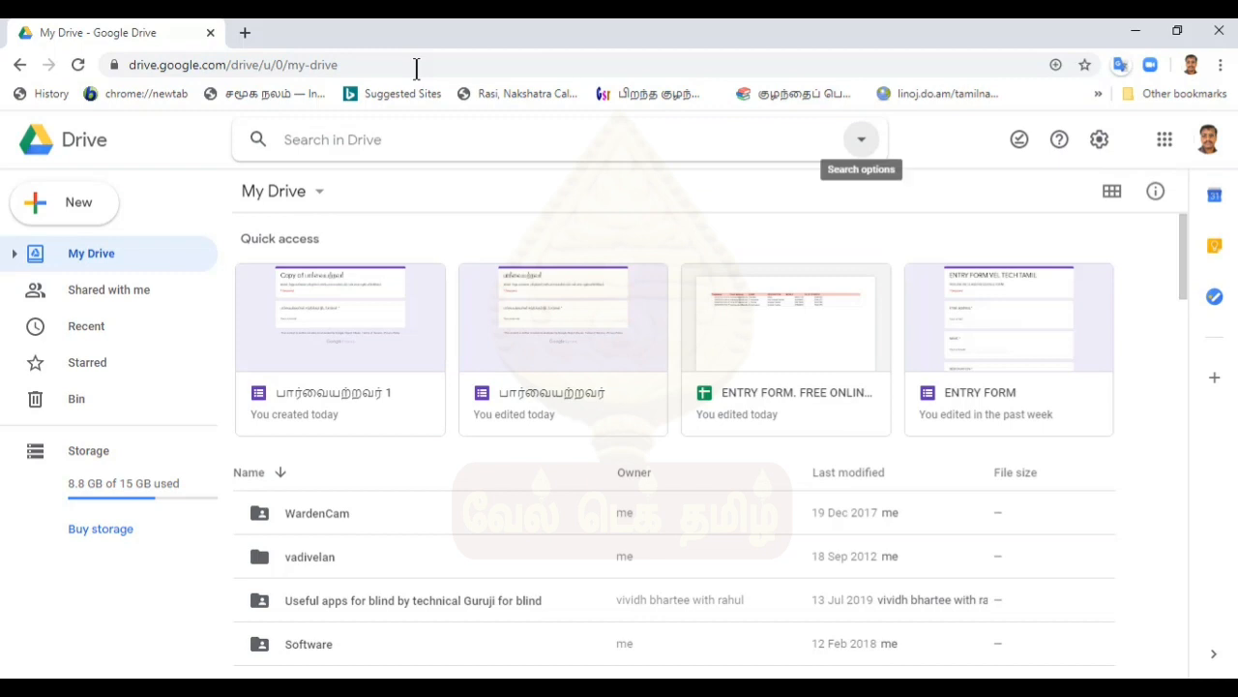
key(Tab)
key(Tab)
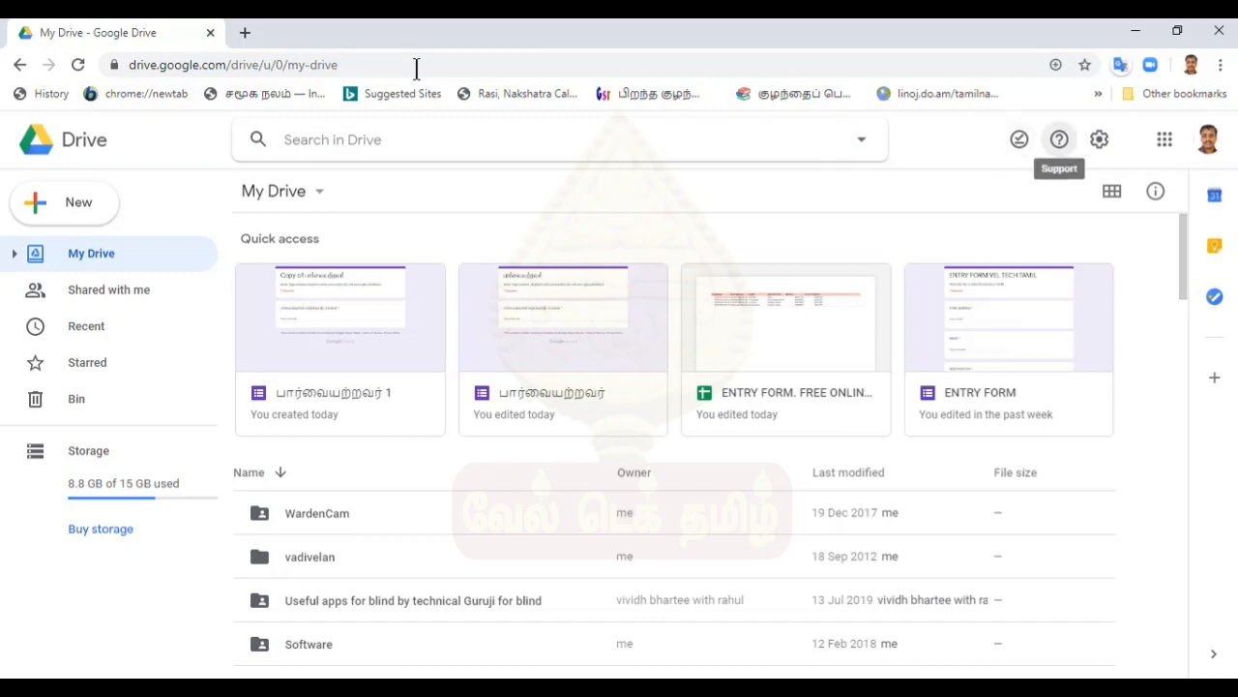
key(Tab)
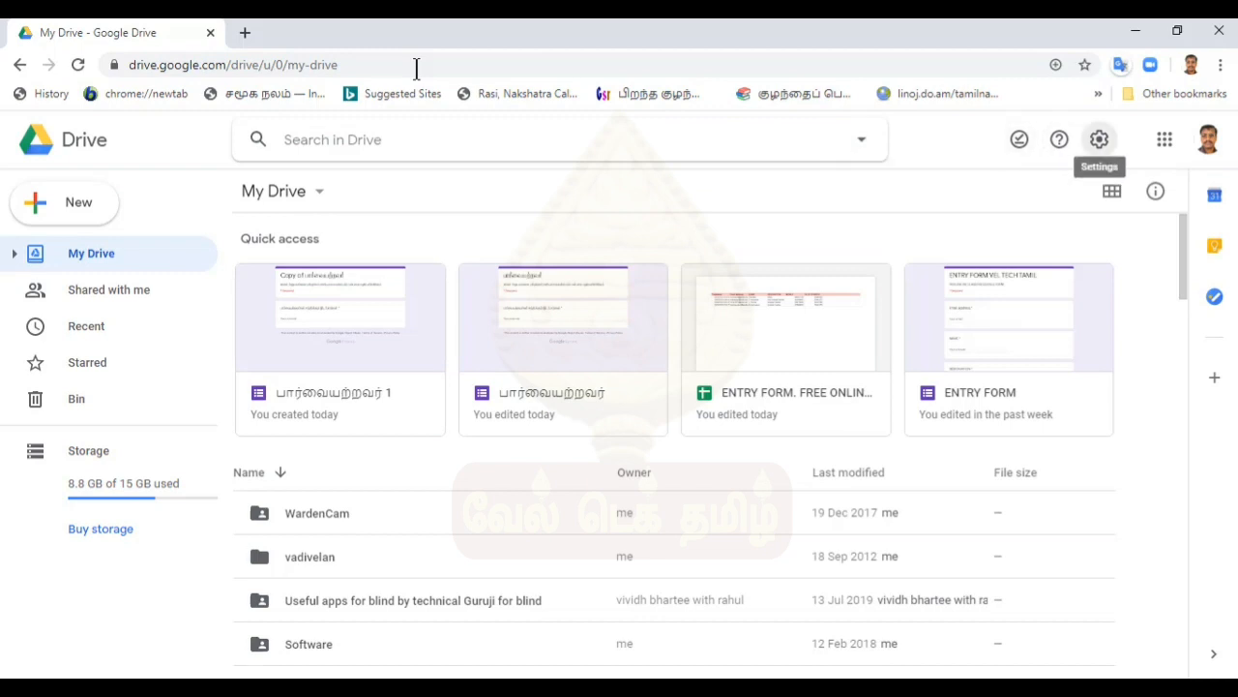
key(Tab)
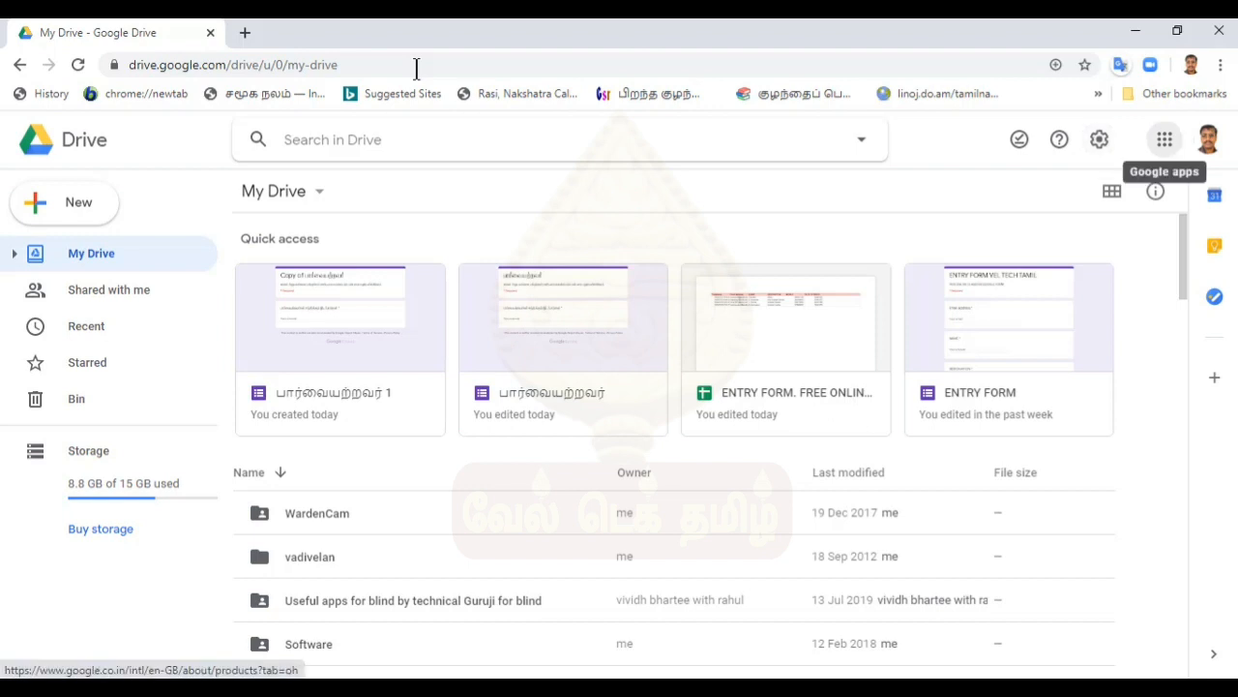
key(Tab)
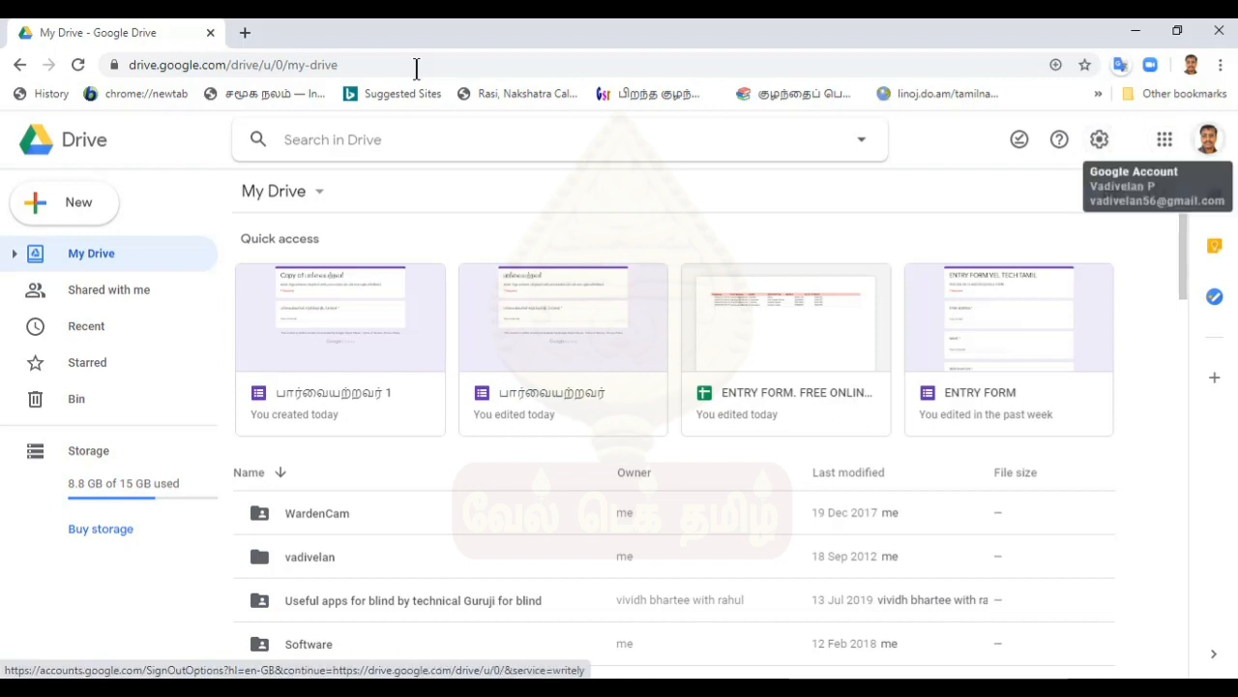
key(Tab)
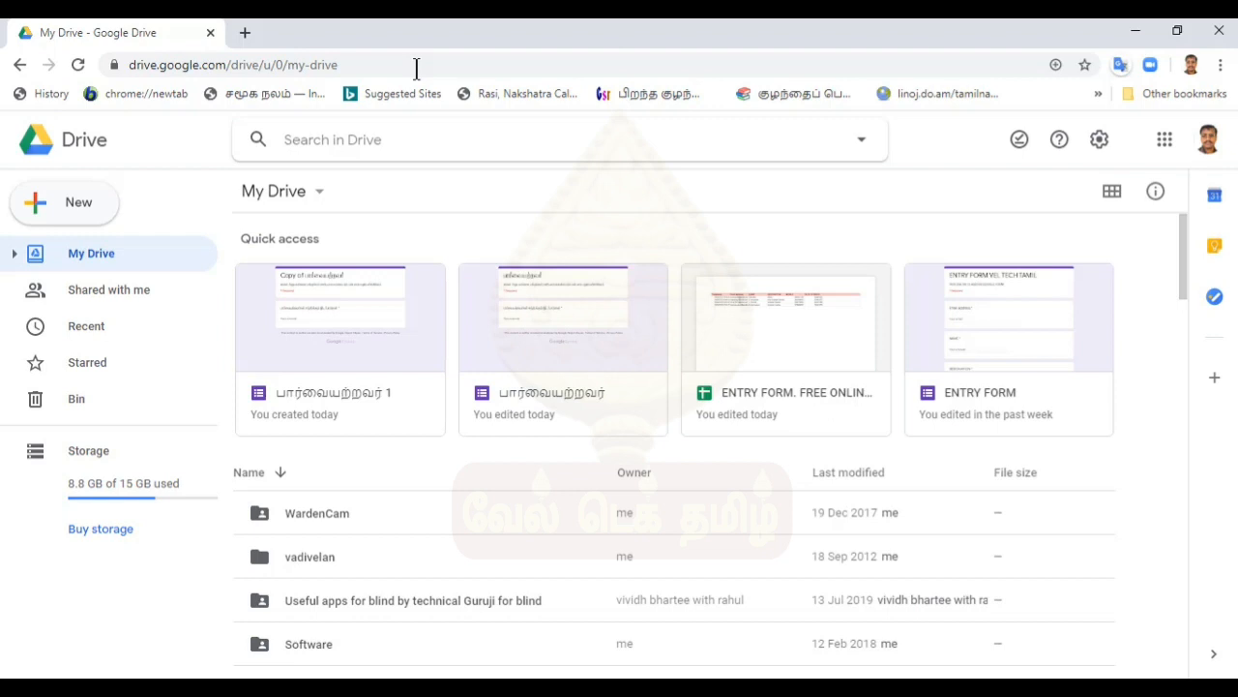
- Examine the grid view and details controls, the My Drive and storage entries, and the first two Quick access files
key(Tab)
key(Tab)
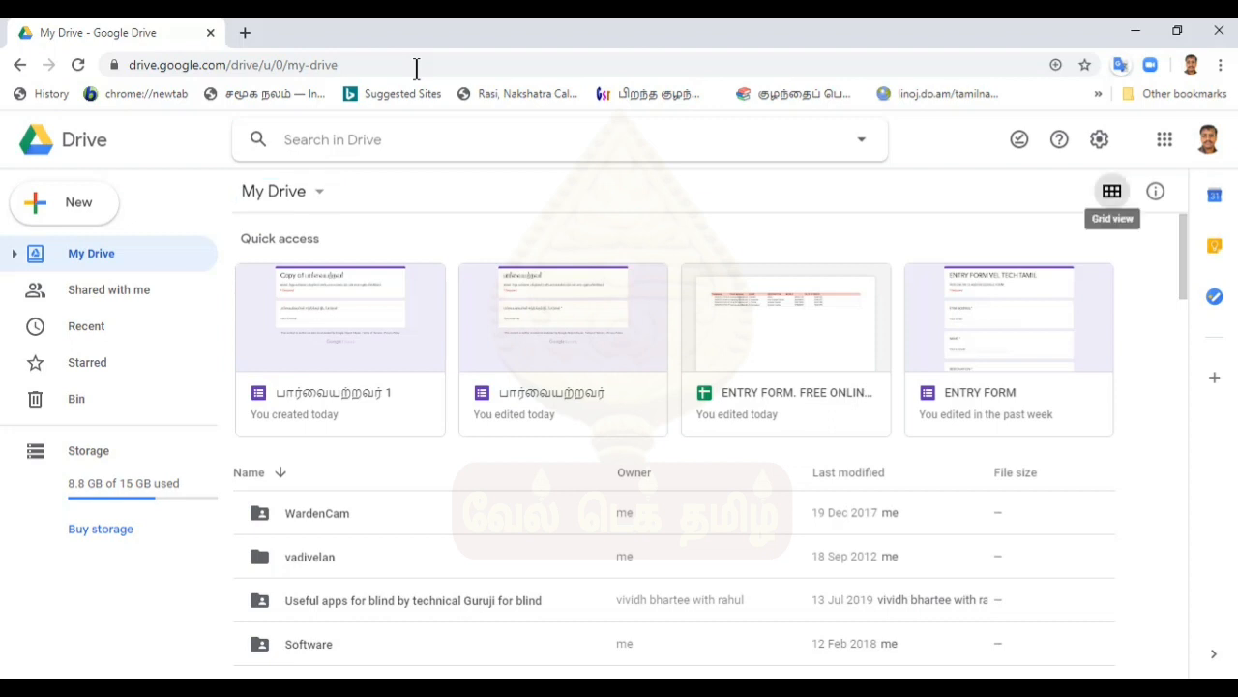
key(Tab)
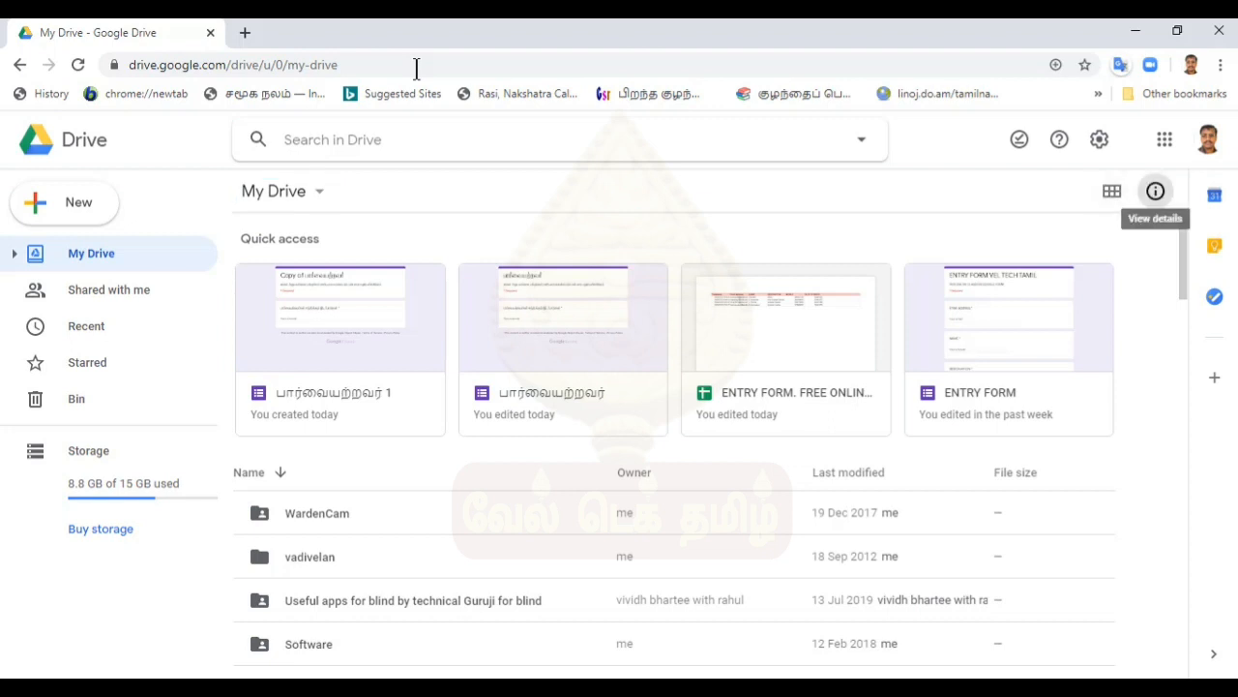
key(Tab)
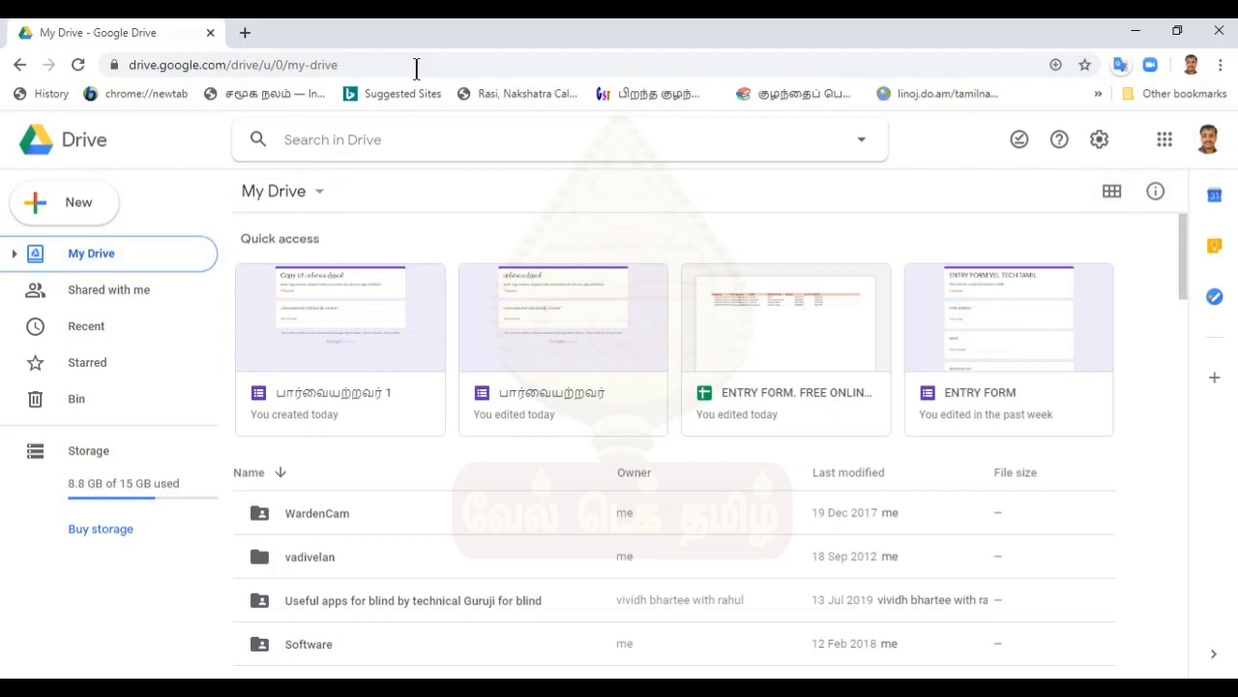
key(Tab)
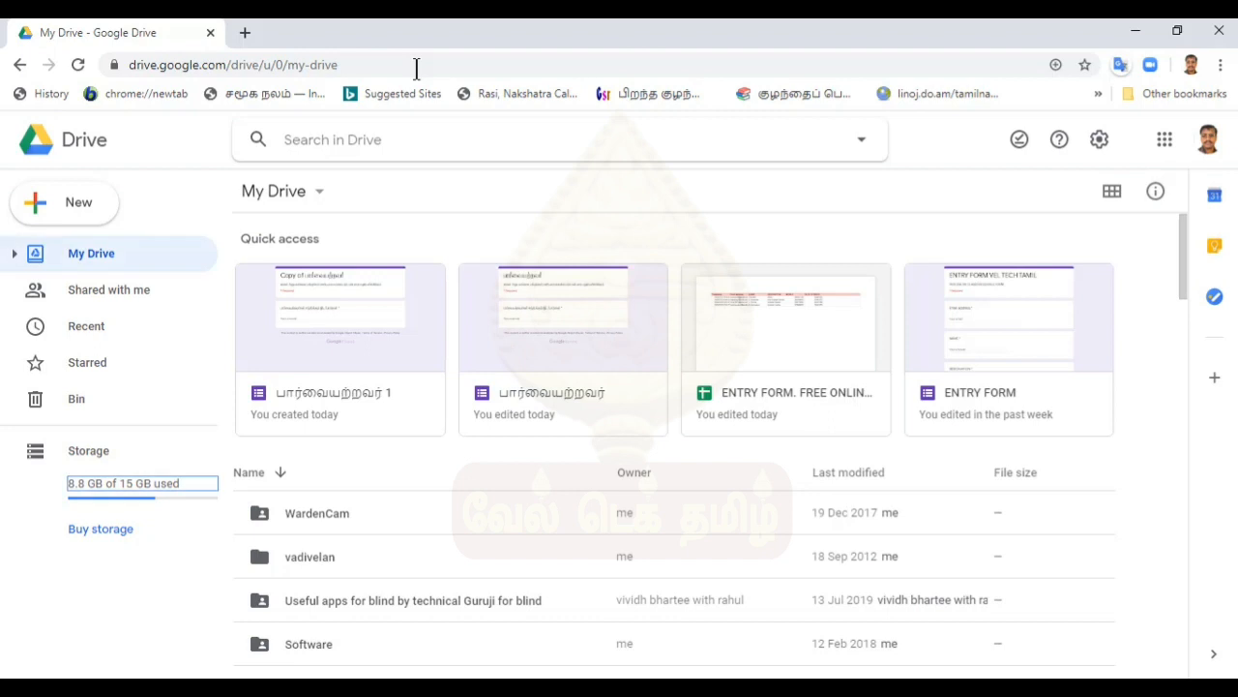
key(Tab)
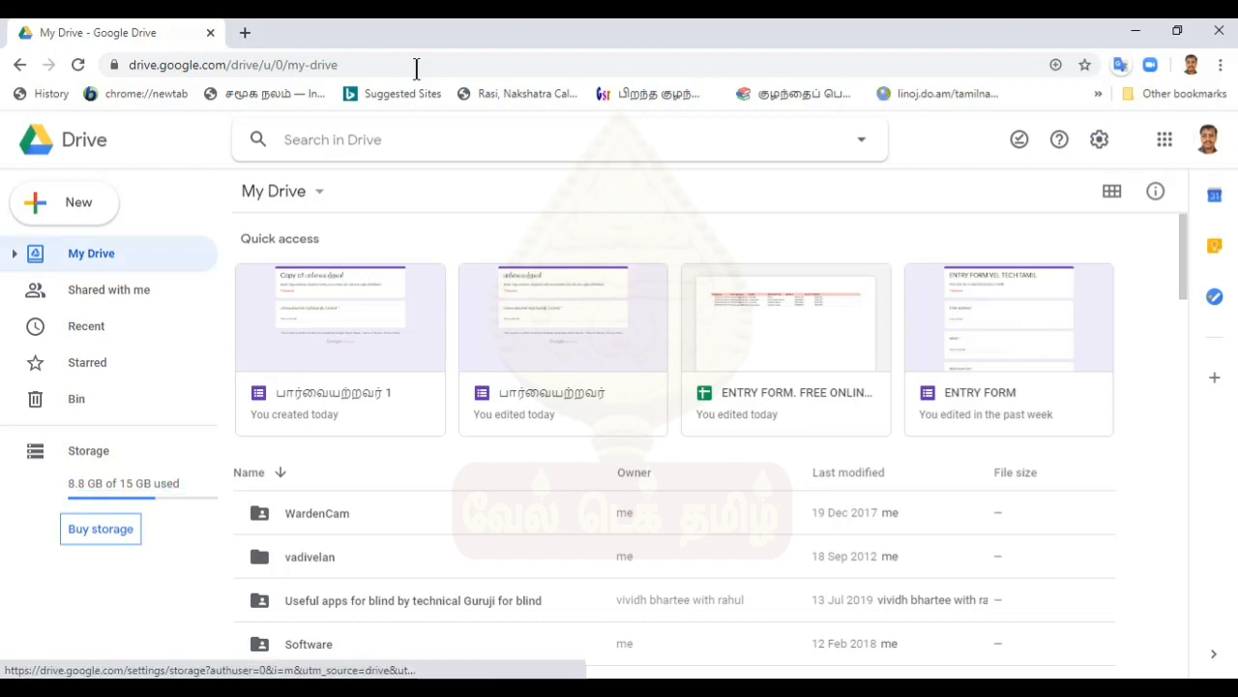
key(Tab)
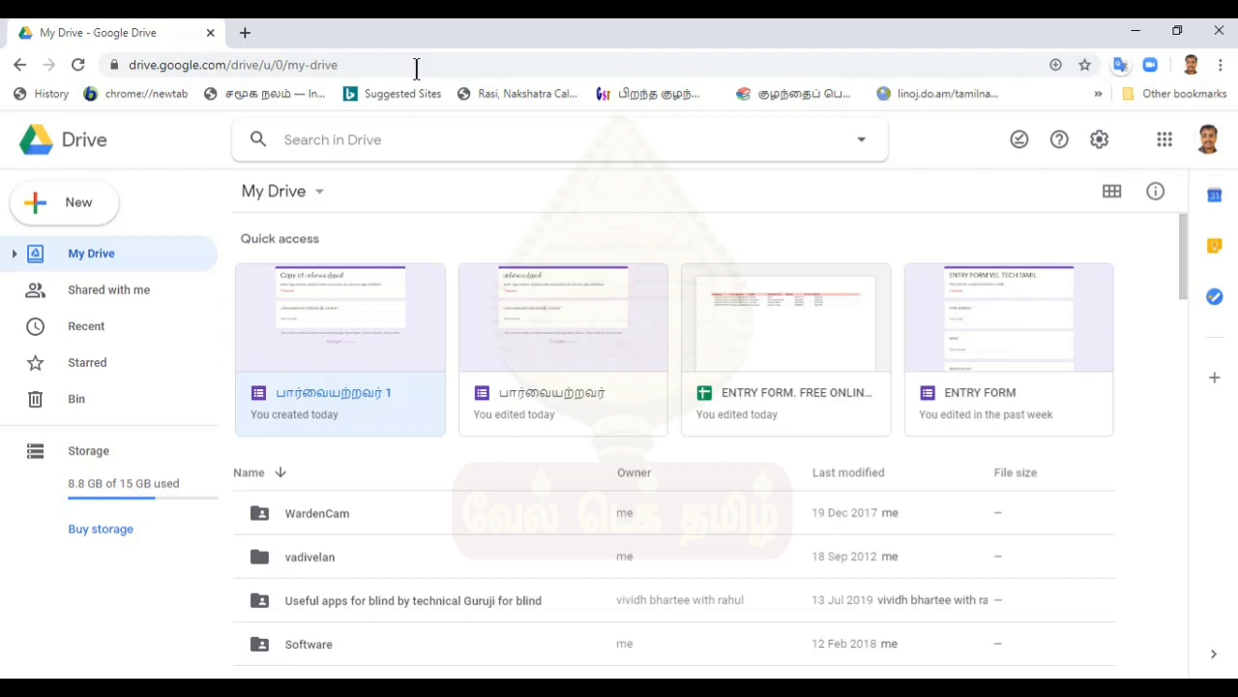
key(Right)
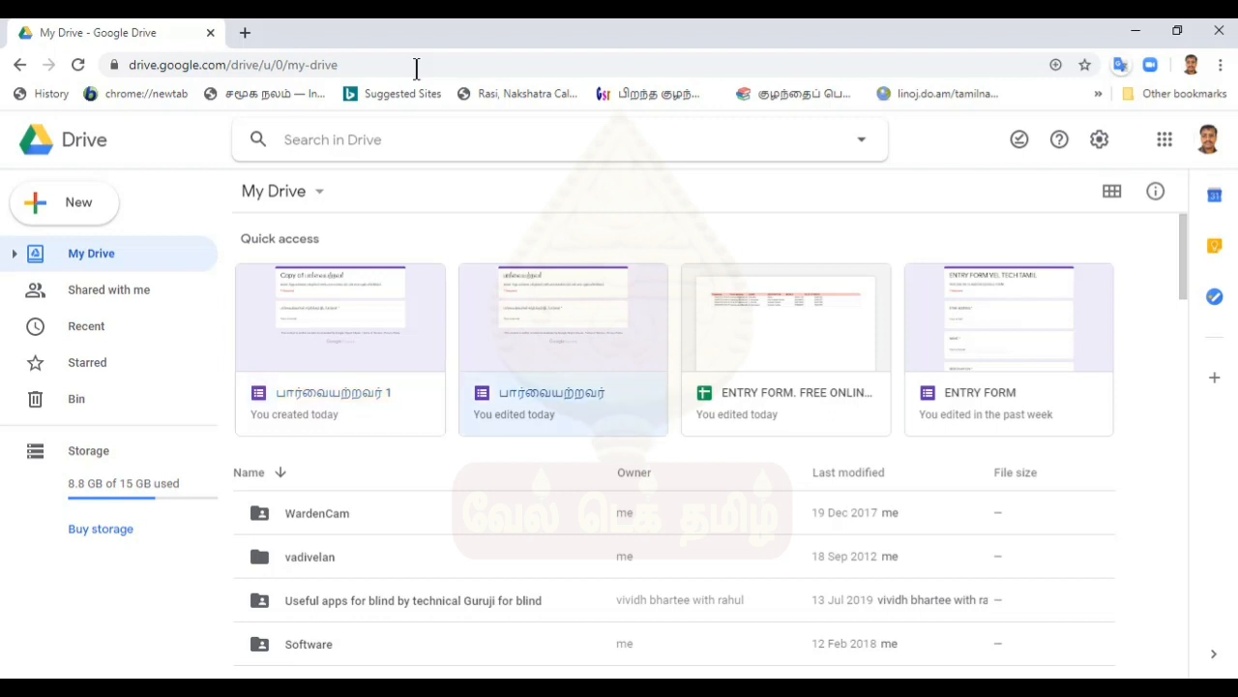
key(Left)
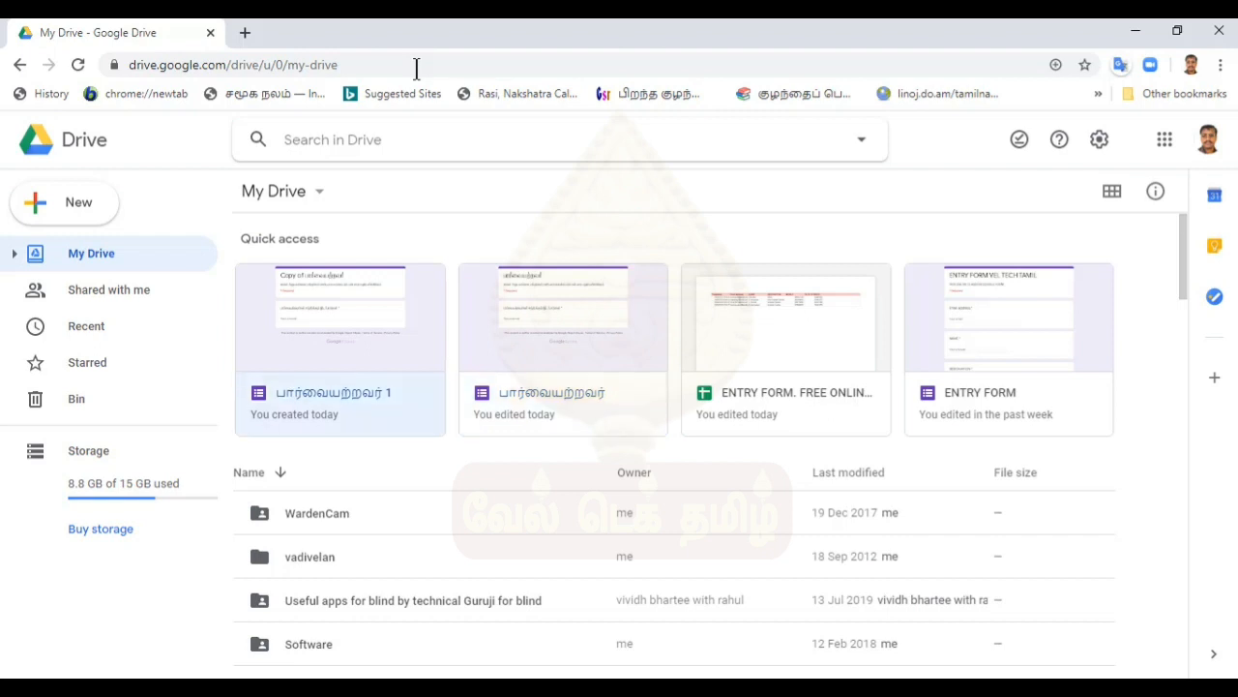
- Reverse the sort direction of the My Drive list so names run in ascending order
key(Tab)
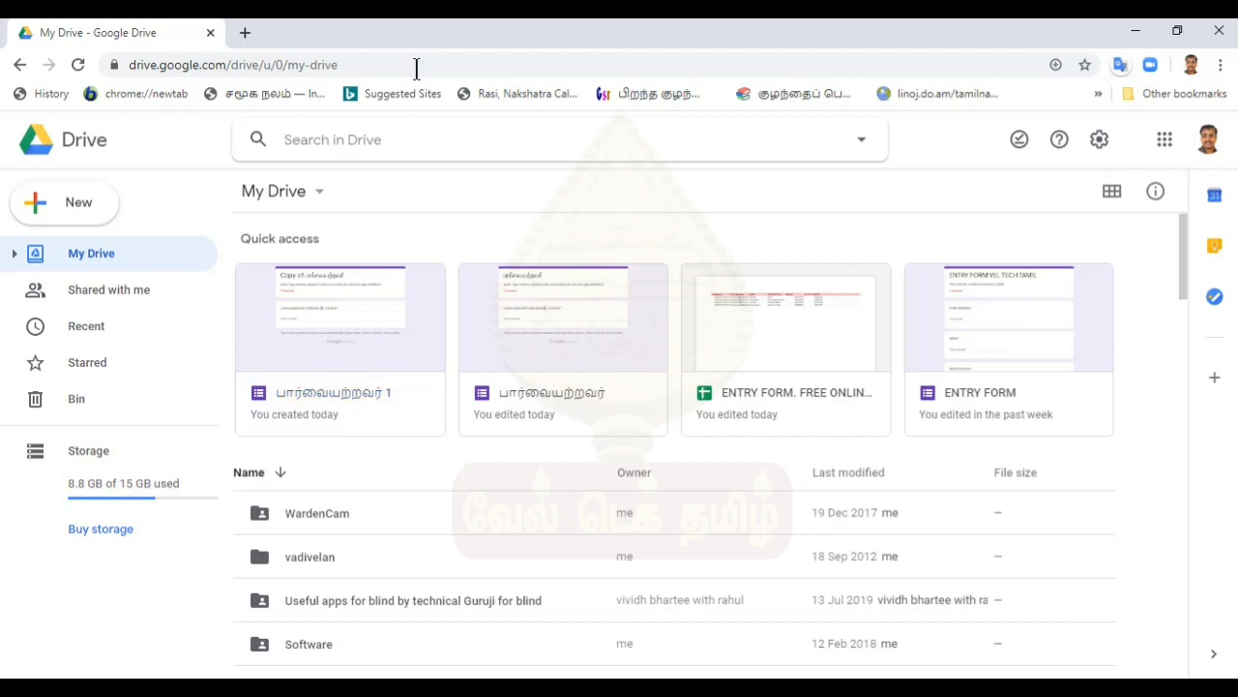
key(Tab)
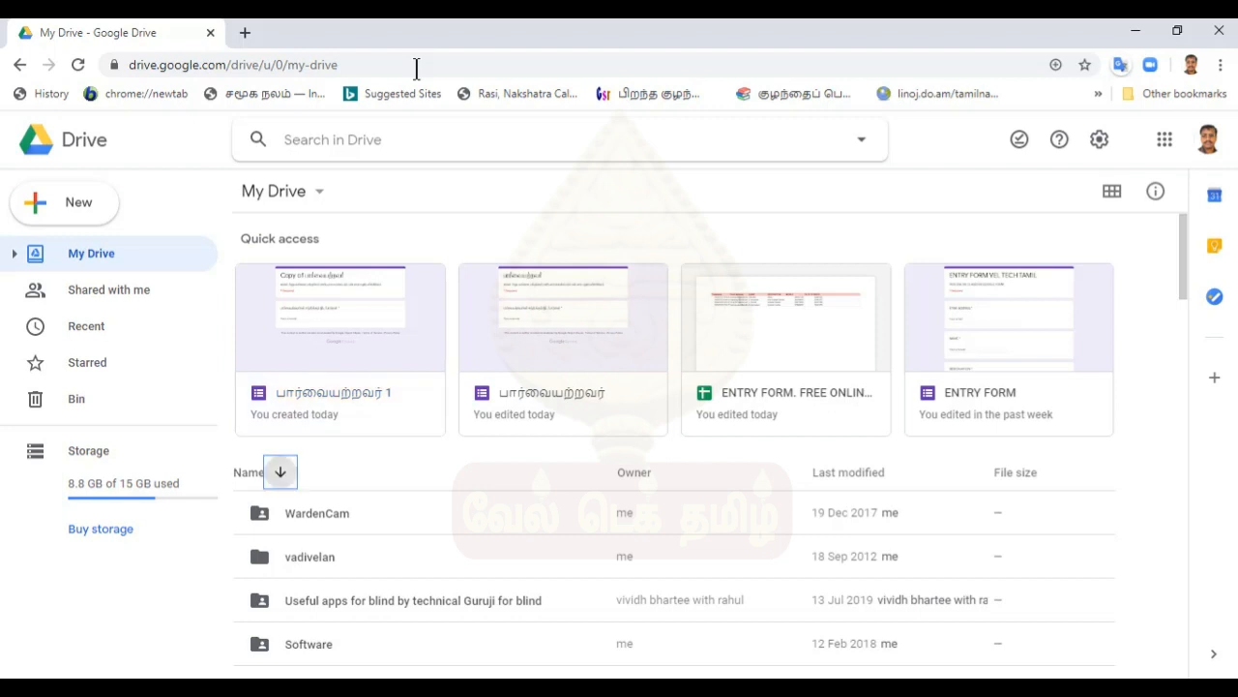
key(Return)
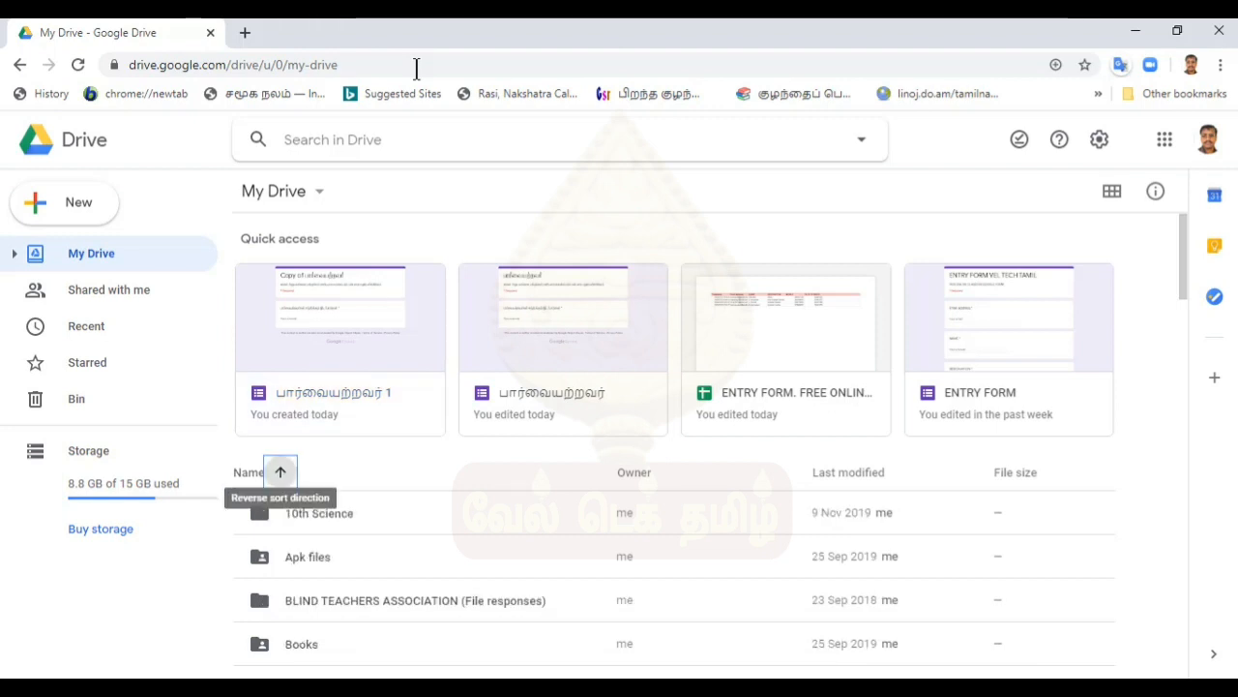
- Look over the Last modified column option, the first folders in the list and the side panel controls
key(Tab)
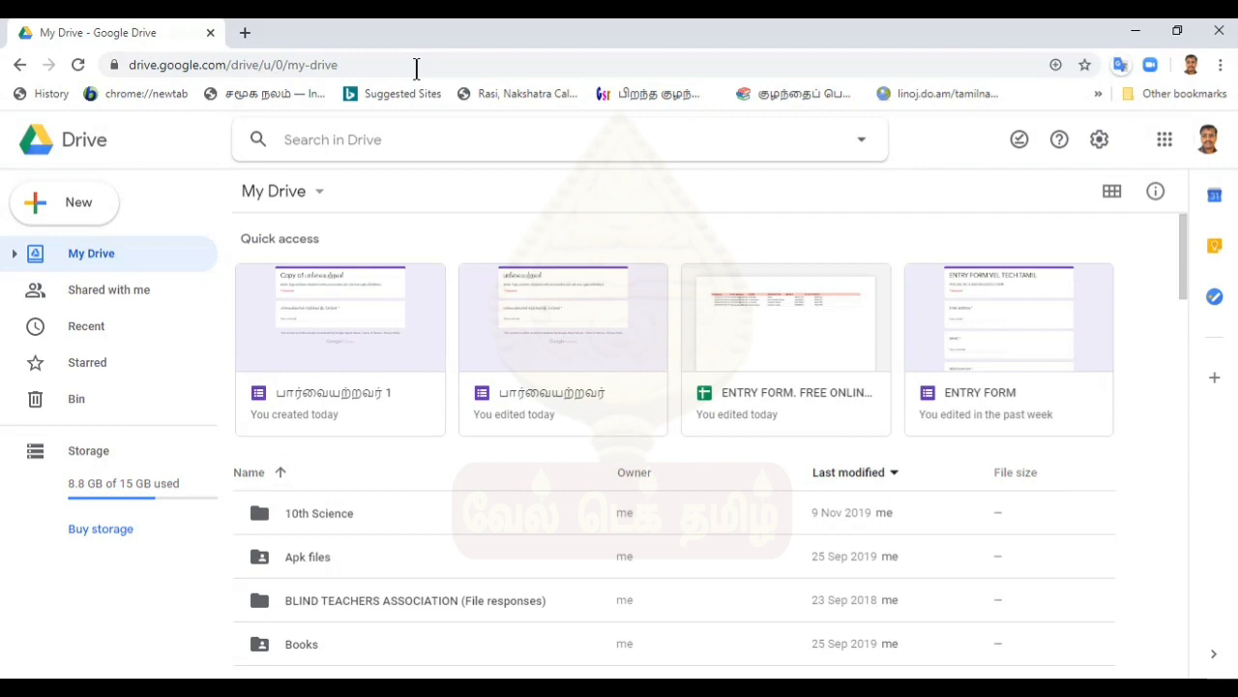
key(Tab)
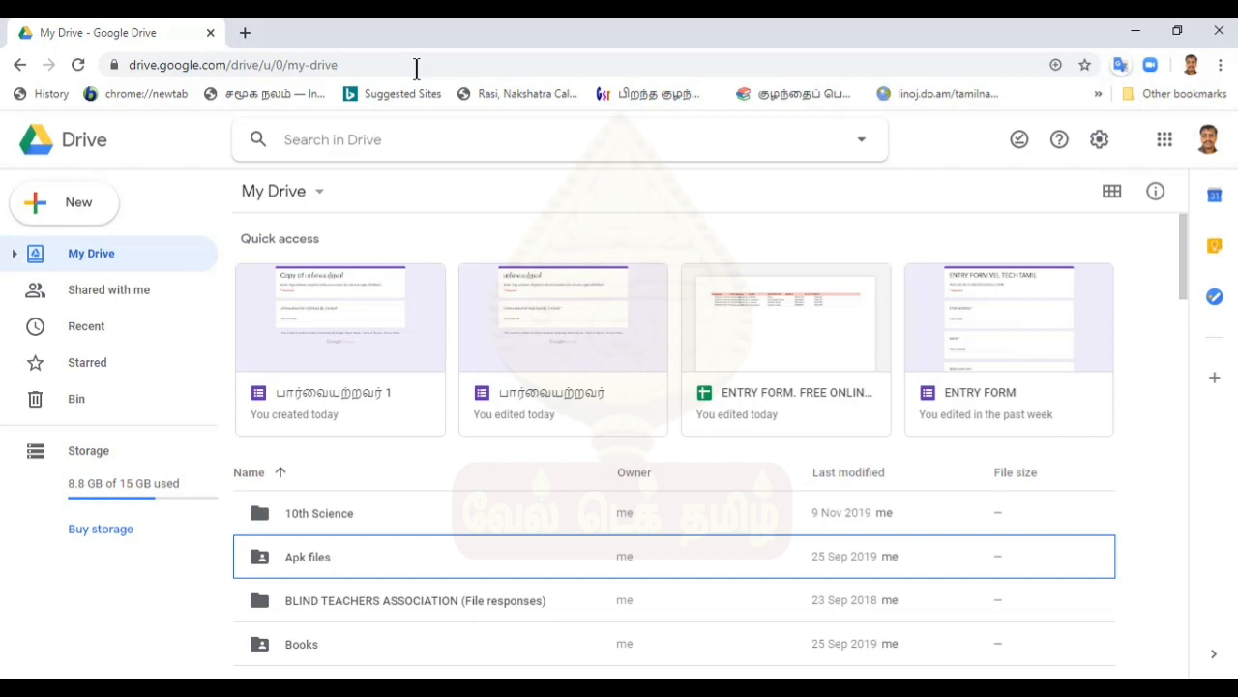
key(Down)
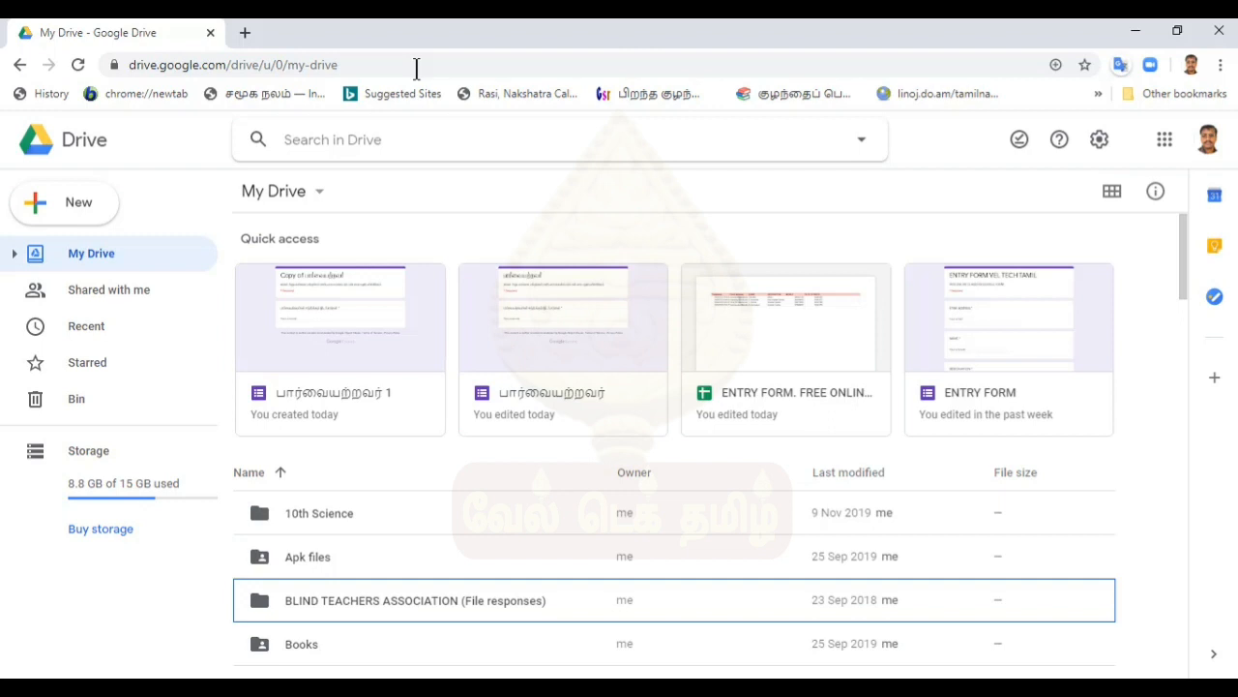
key(Tab)
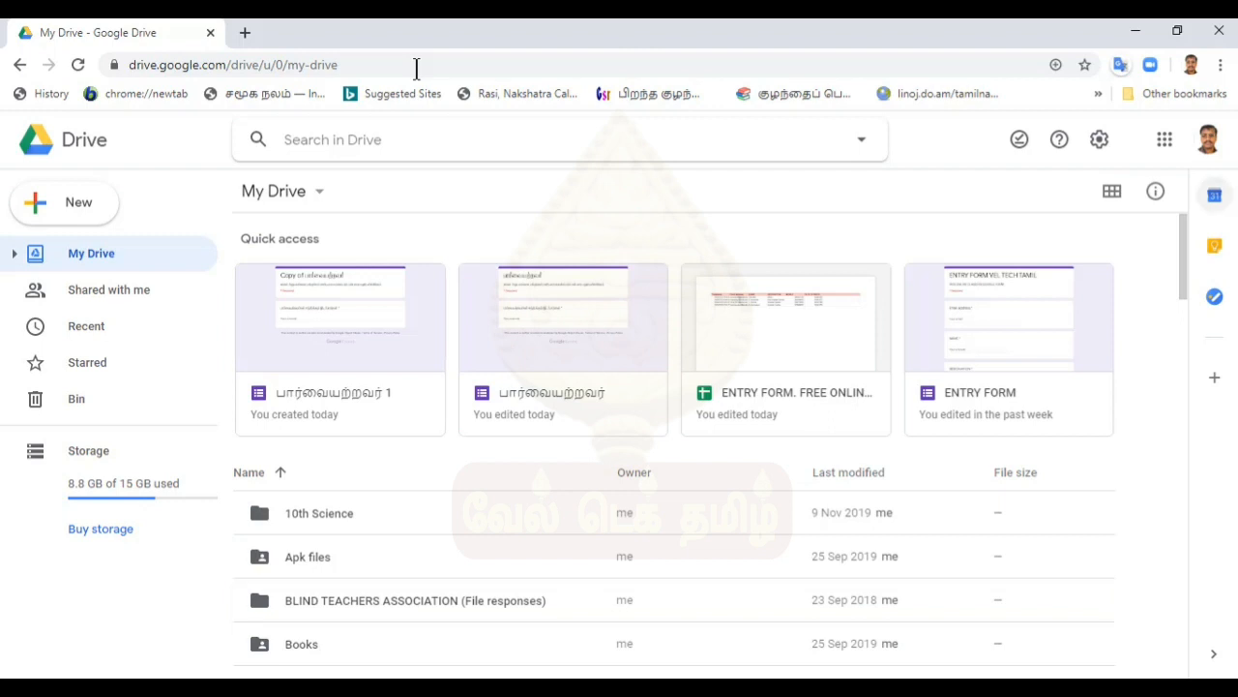
key(Tab)
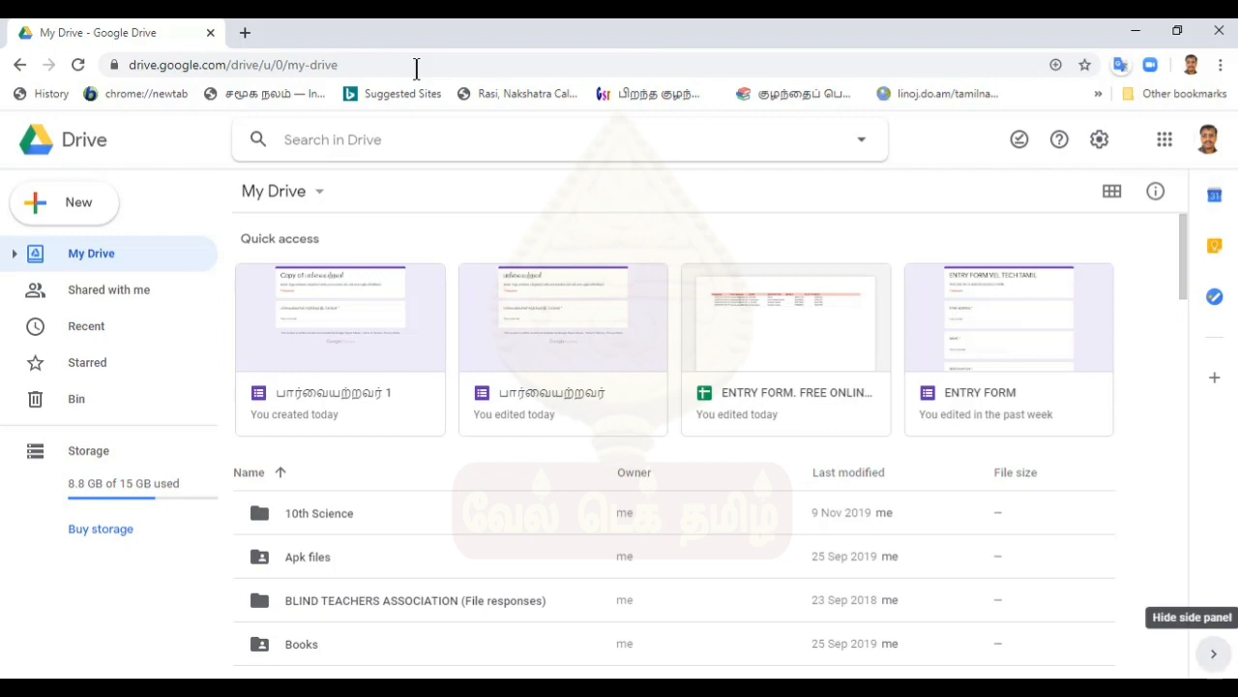
key(Tab)
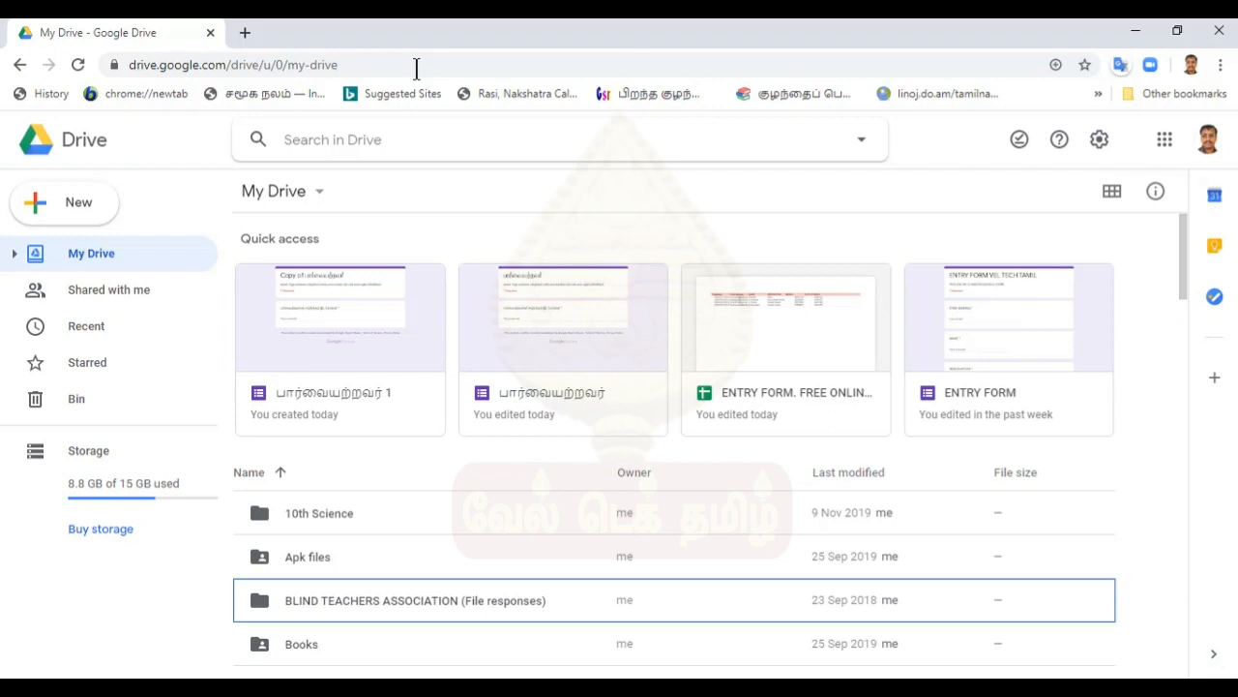
- Browse the My Drive list from the first folders down to the Tamil-named files near its end
key(Down)
key(Home)
key(Down)
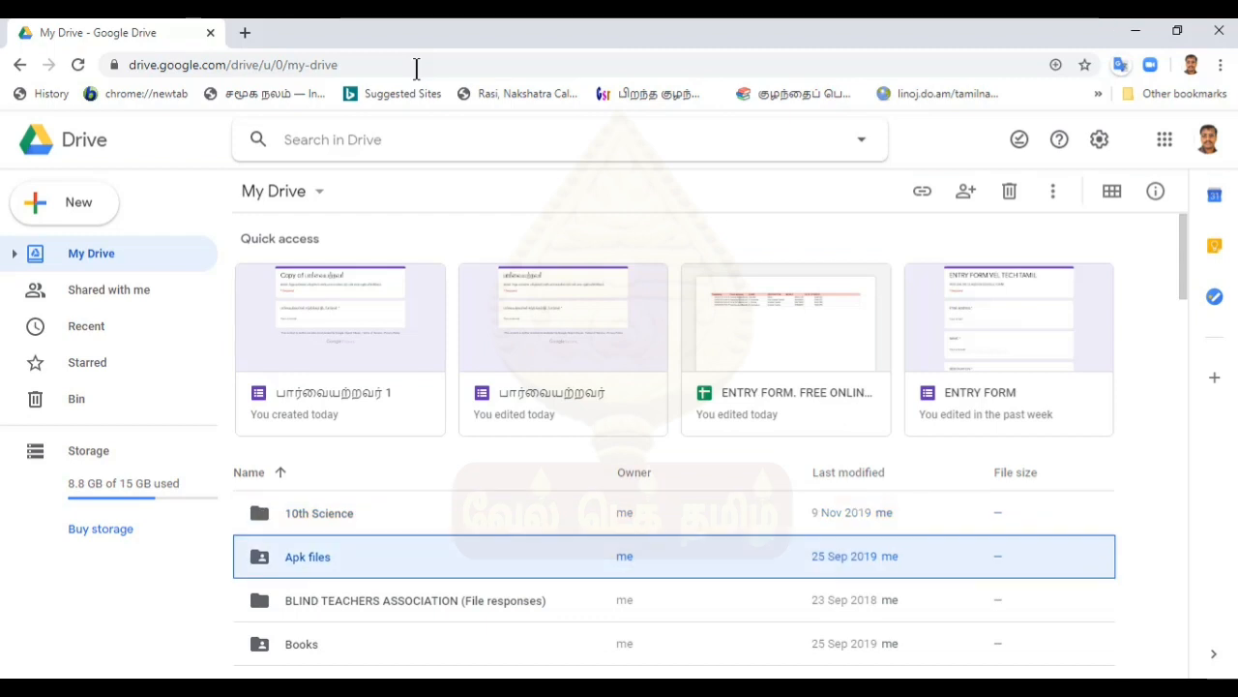
key(Down)
key(Down)
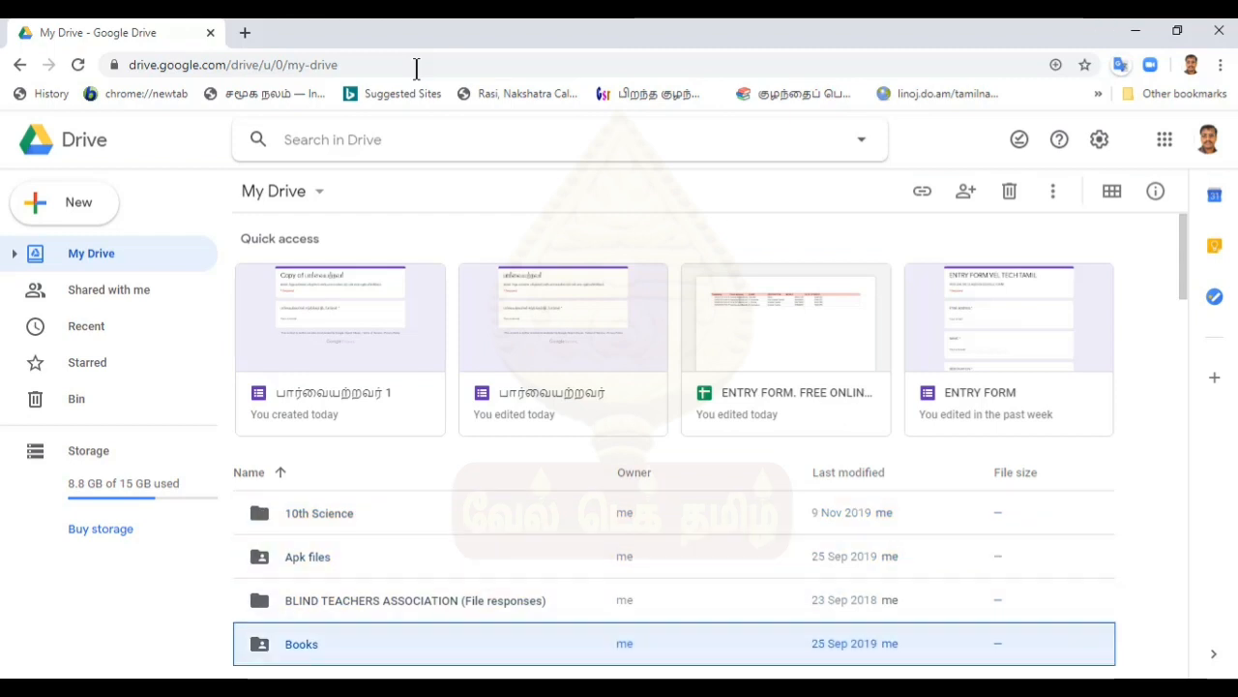
key(Down)
key(Down)
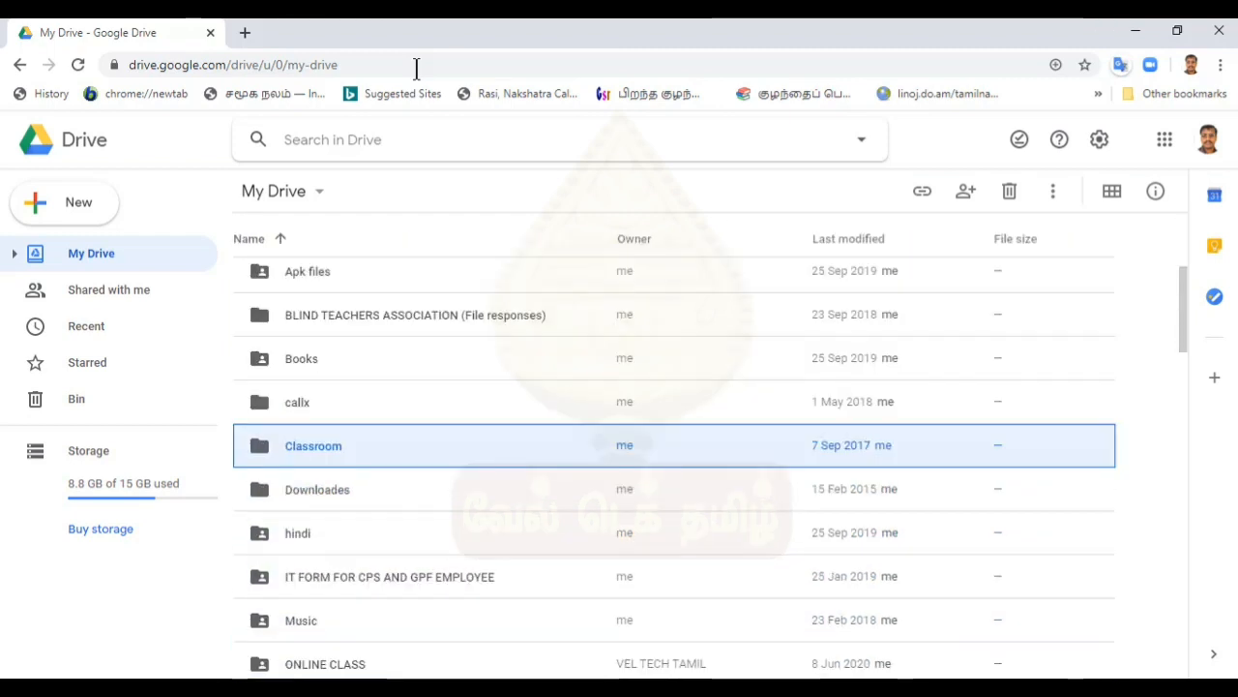
key(Down)
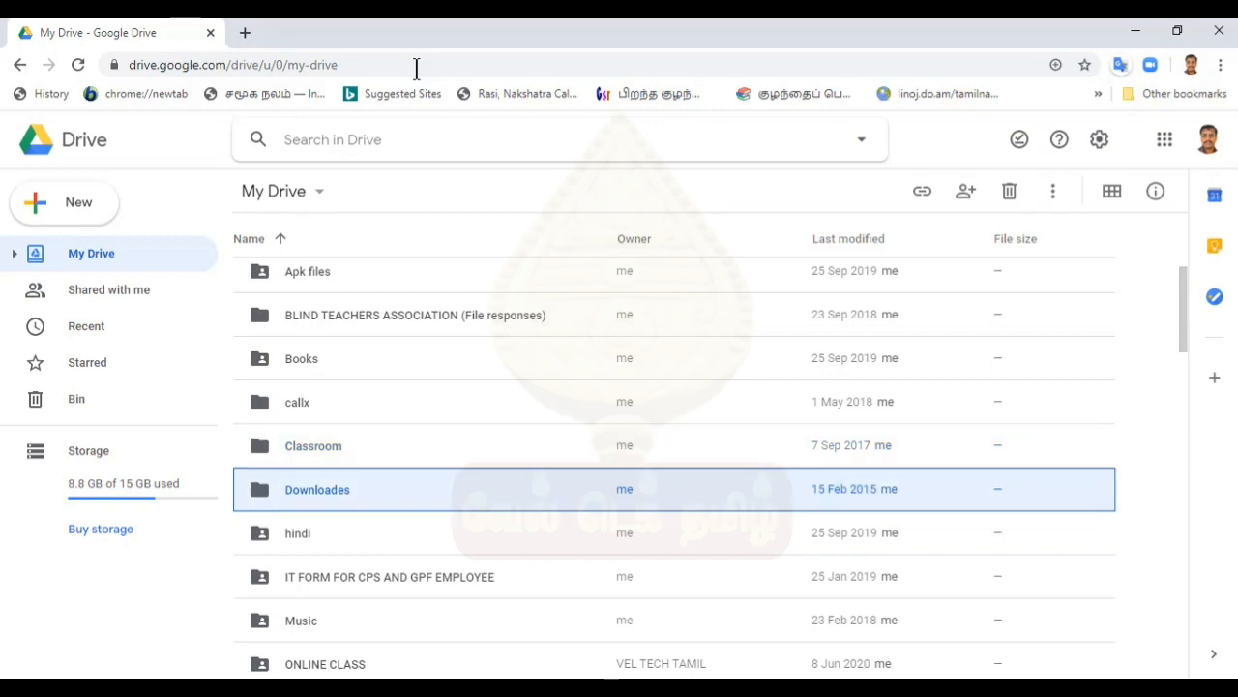
key(Down)
key(Down)
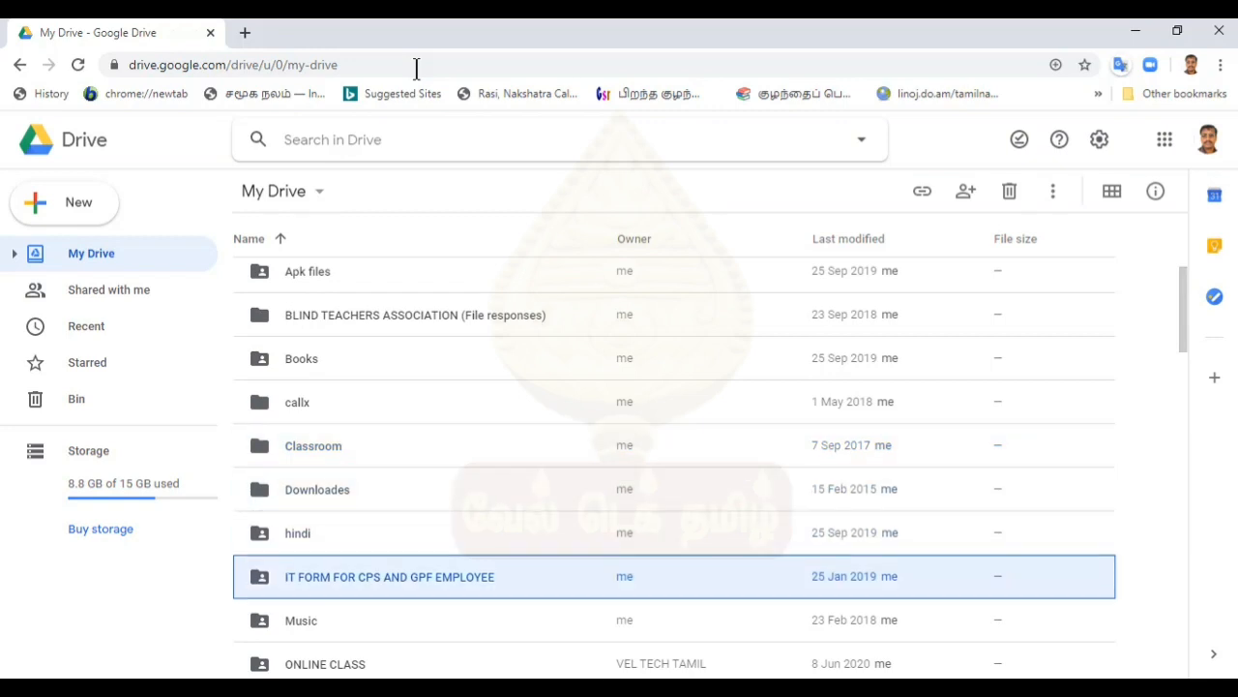
key(Down)
key(Down)
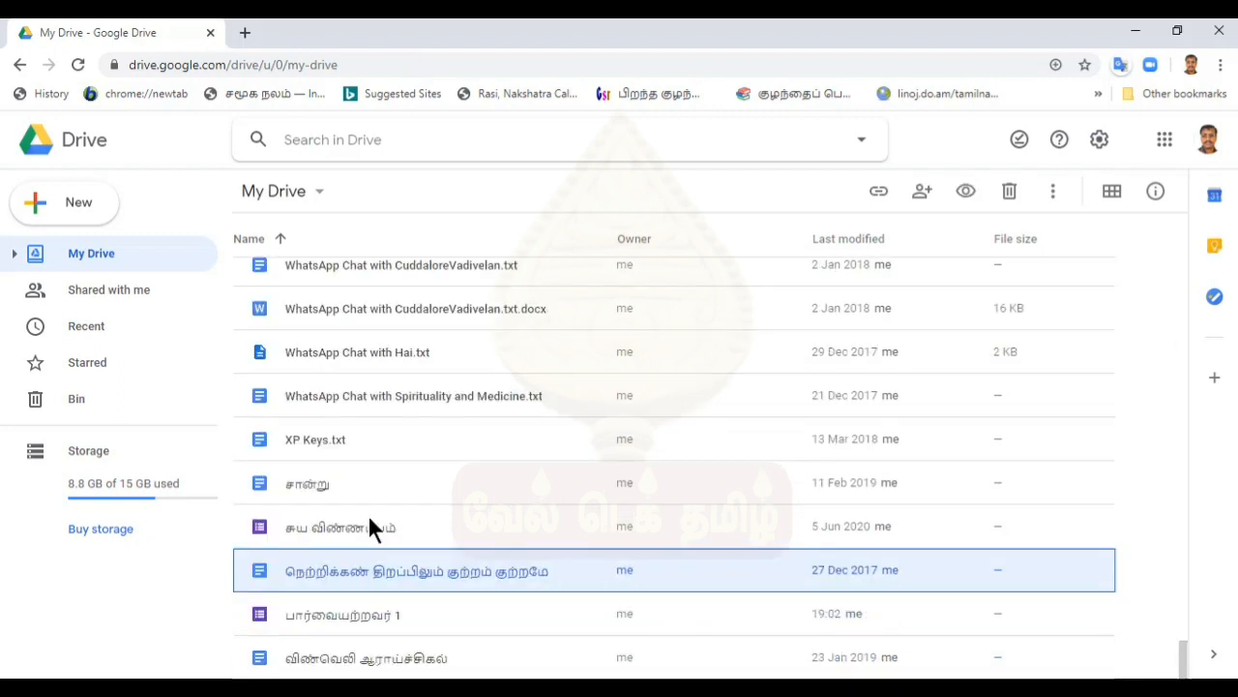
key(Up)
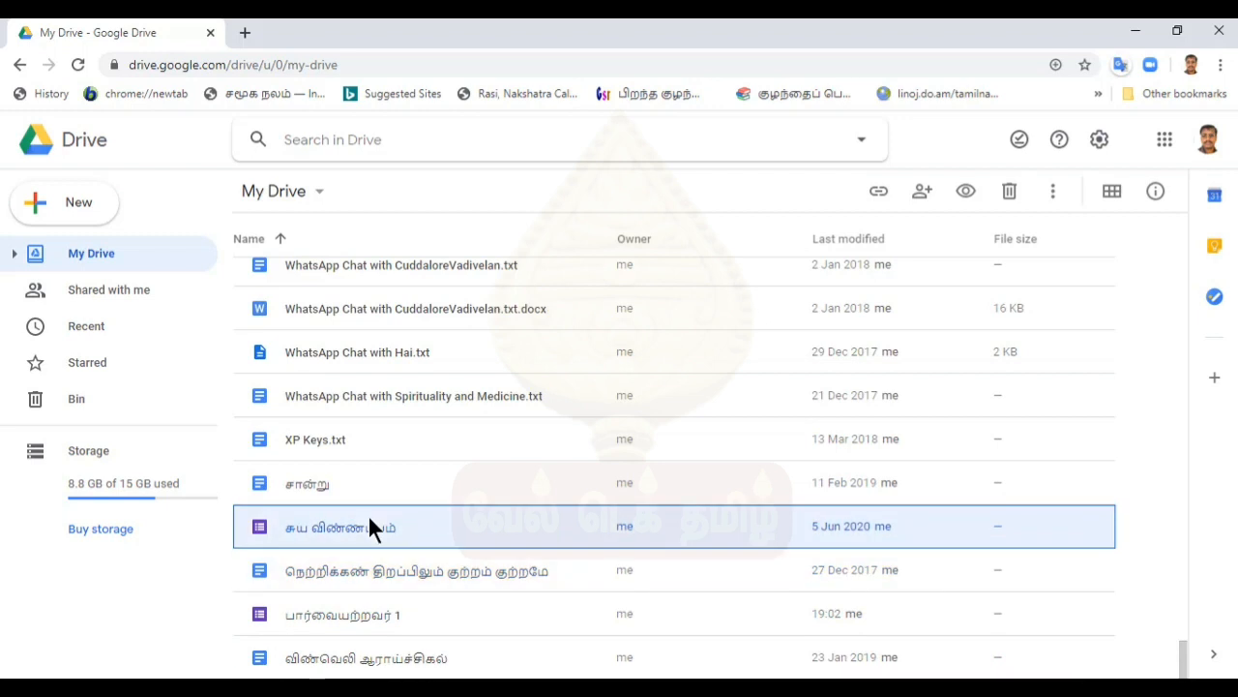
key(Down)
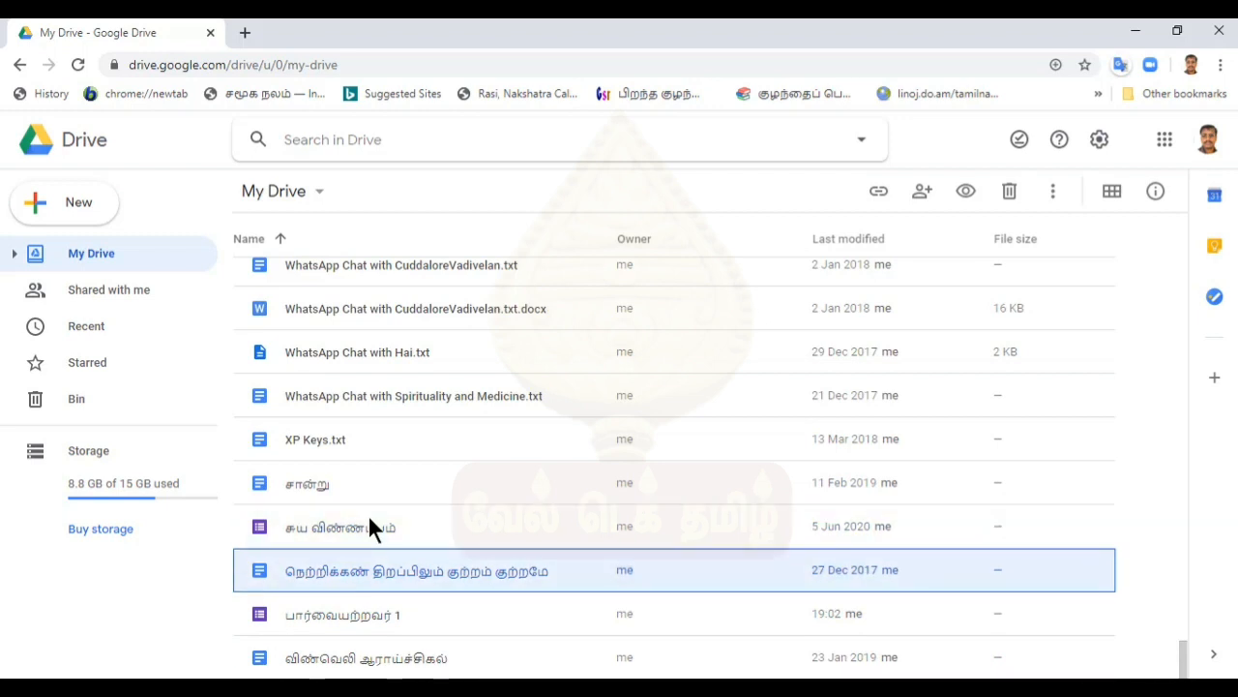
- Open the பார்வையற்றவர் 1 form from My Drive and look over its question, description and title
key(Down)
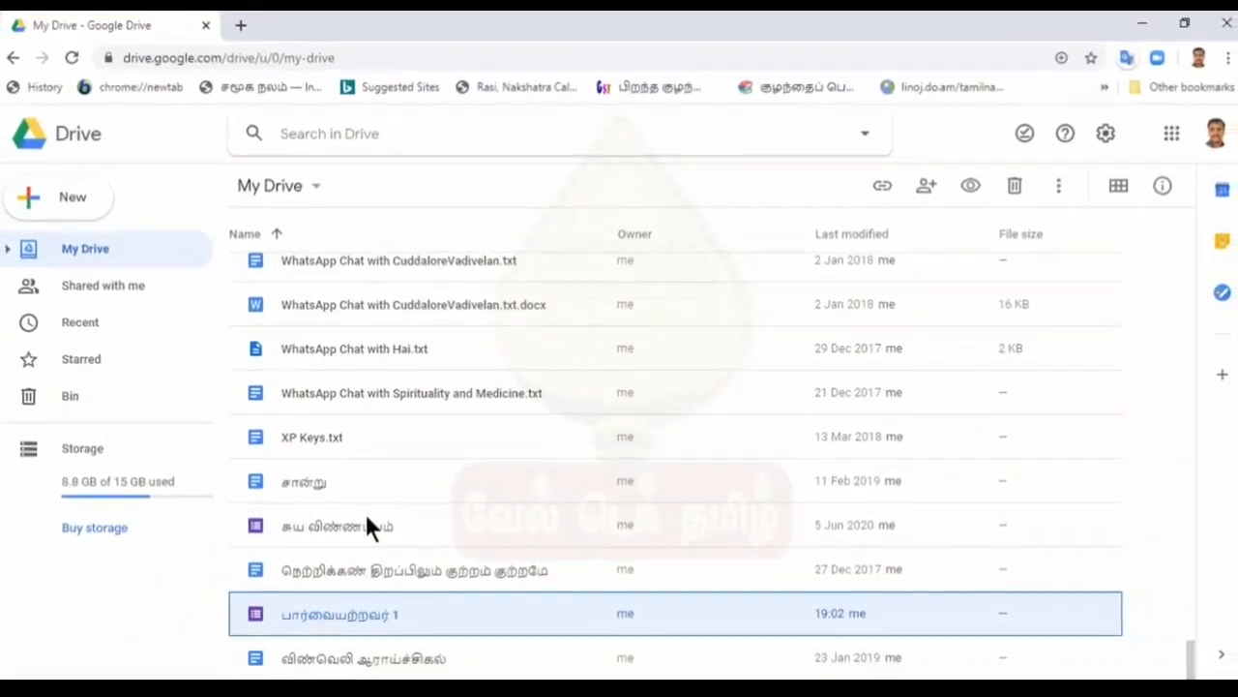
key(Return)
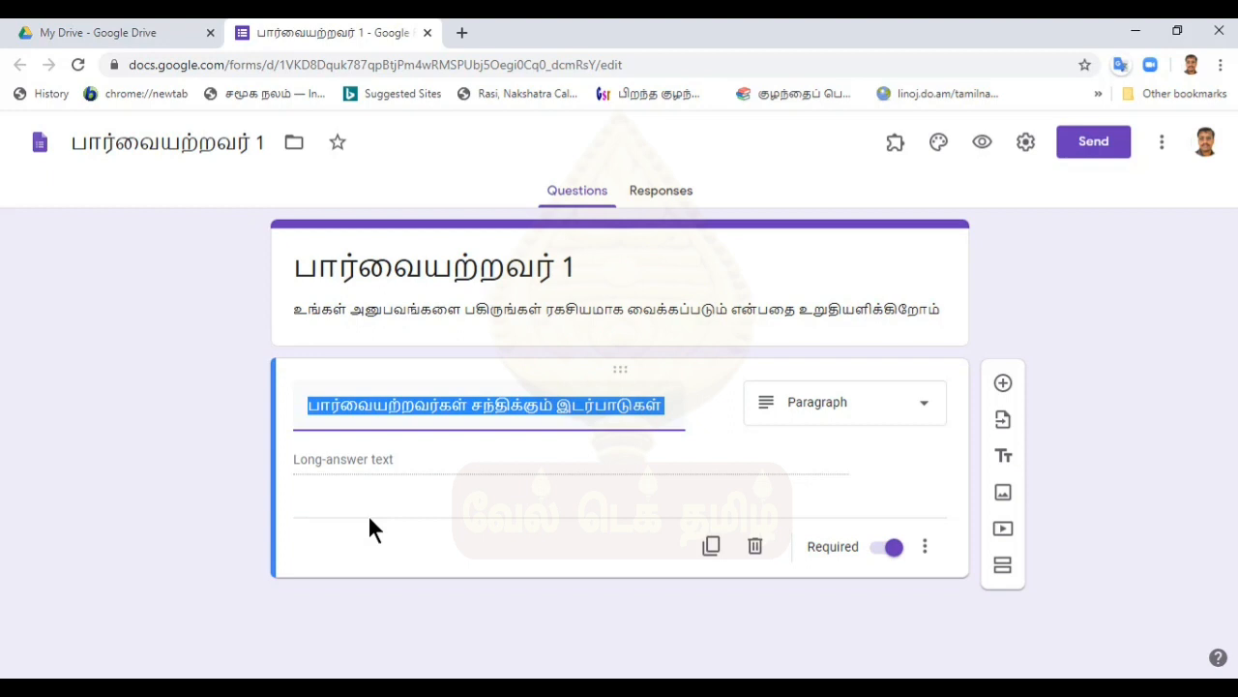
key(shift+Tab)
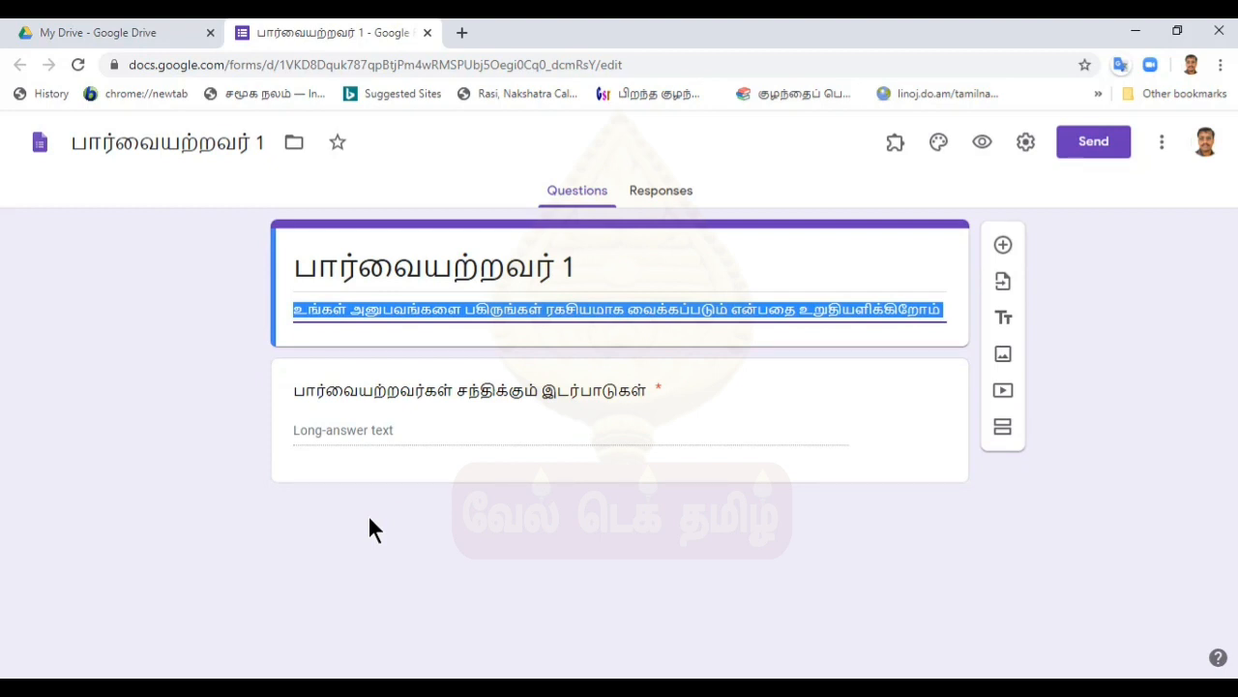
key(shift+Tab)
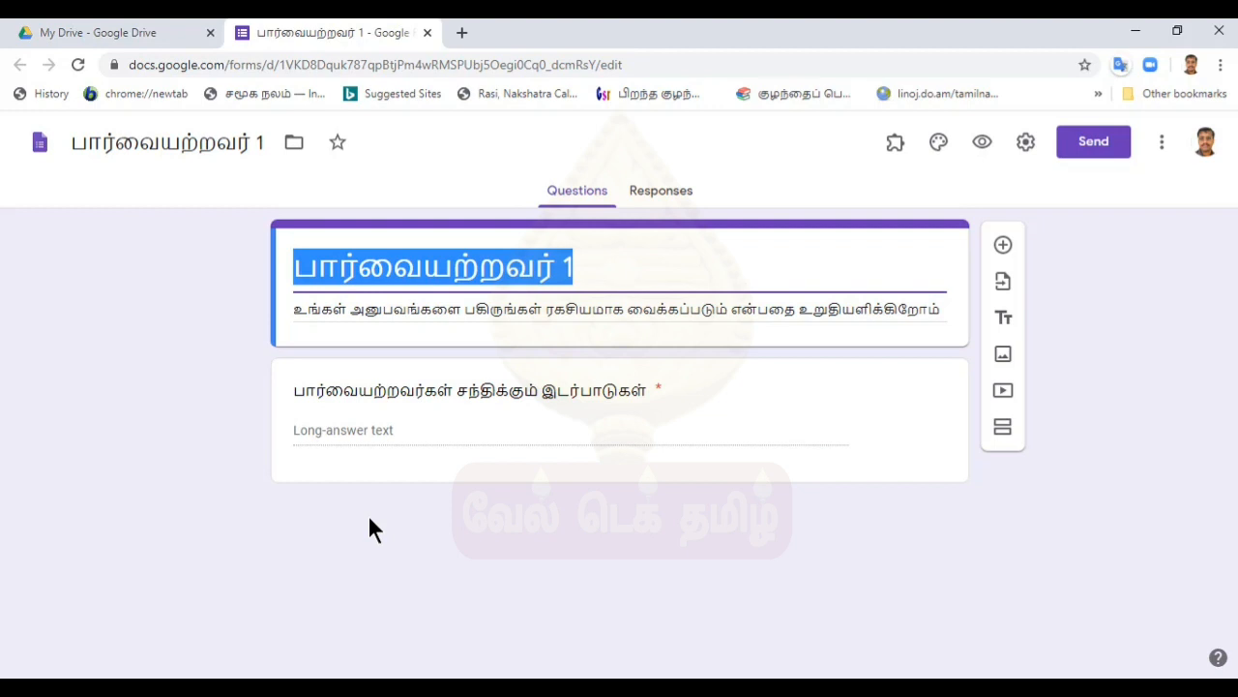
key(Tab)
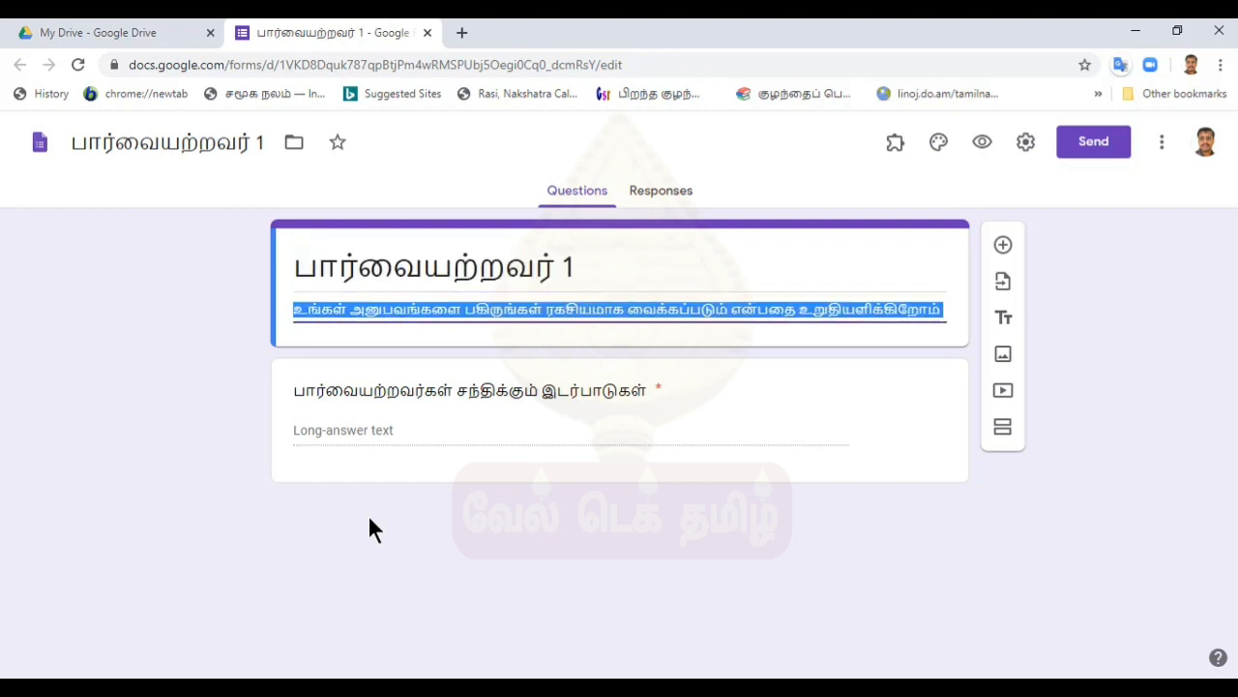
- Add a blank multiple-choice question directly below the form's title and description
key(shift+Tab)
key(shift+Tab)
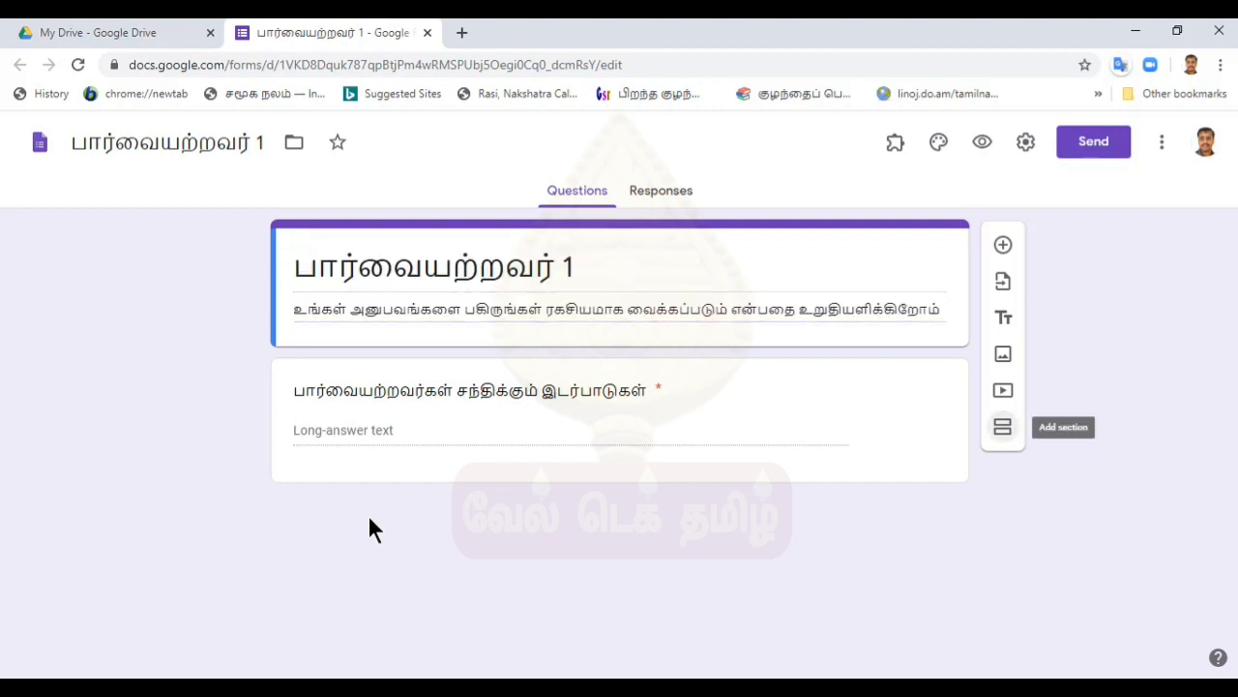
key(shift+Tab)
key(shift+Tab)
key(shift+Tab)
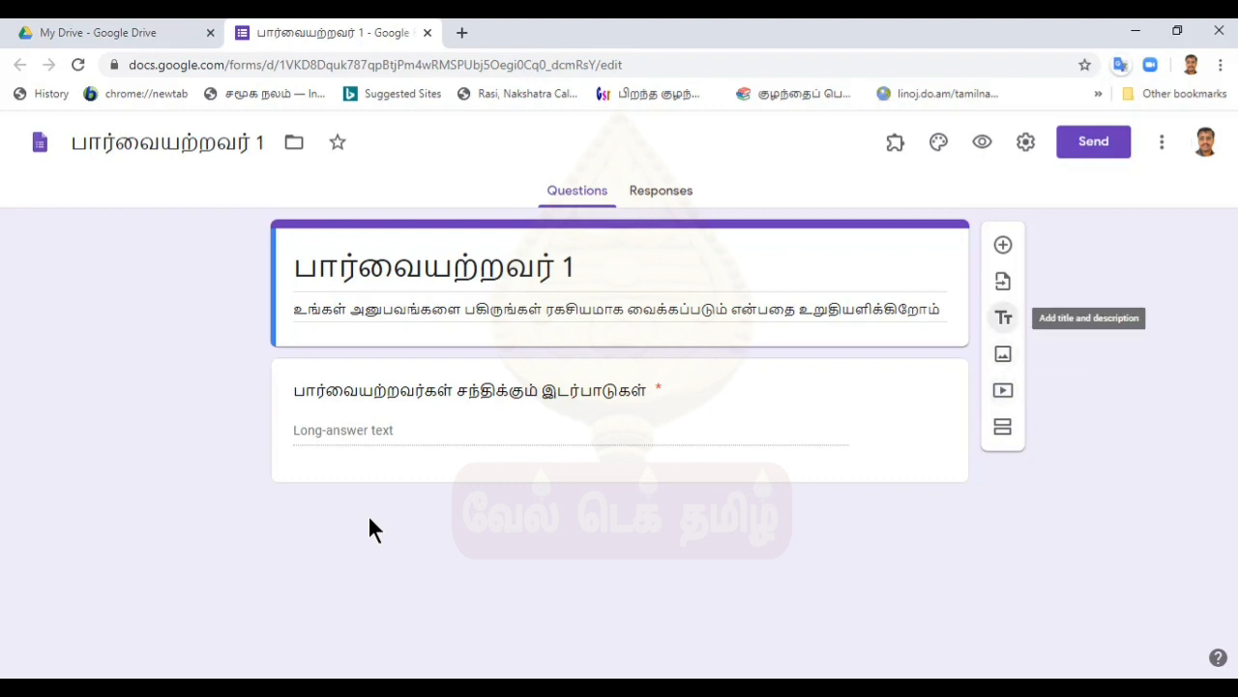
key(shift+Tab)
key(shift+Tab)
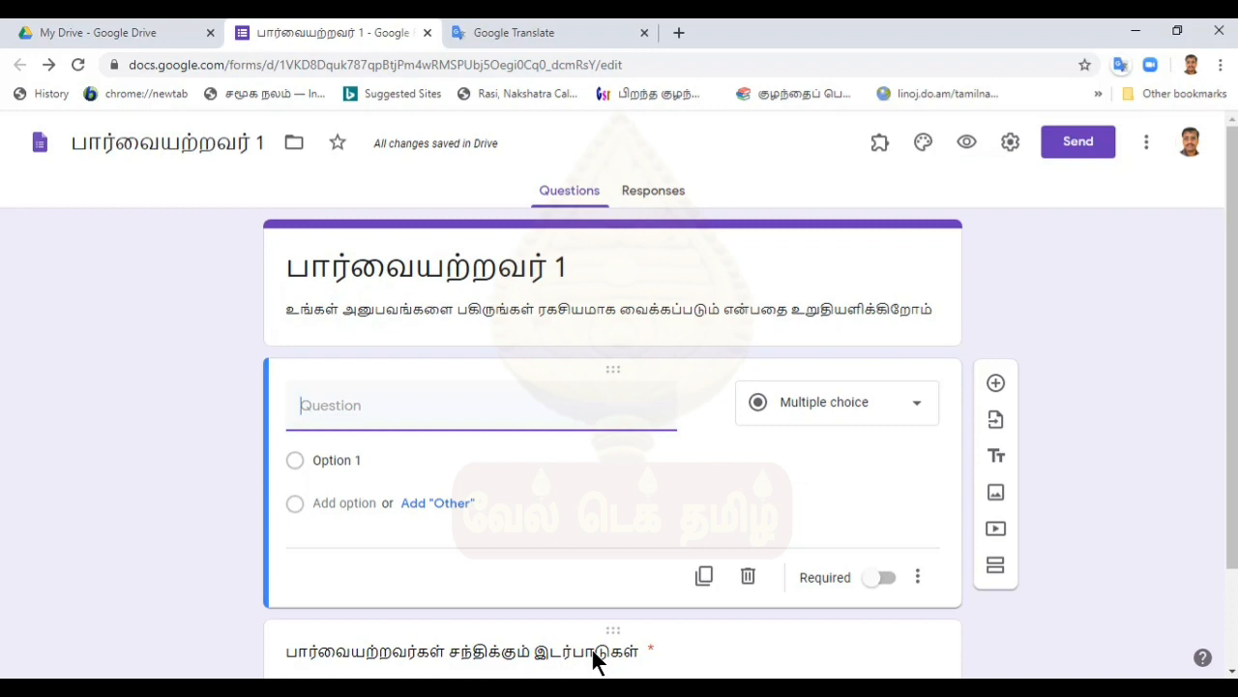
- Add another question directly below the form header and enter பெயர் as its question text
key(shift+Tab)
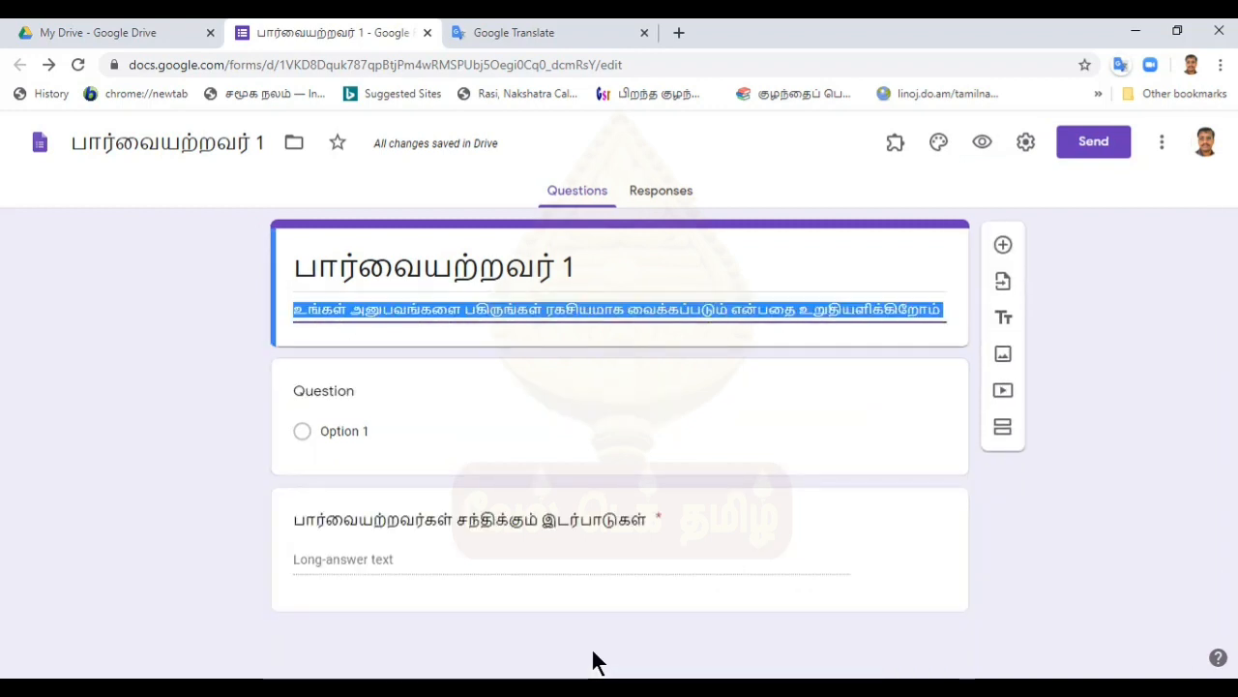
key(shift+Tab)
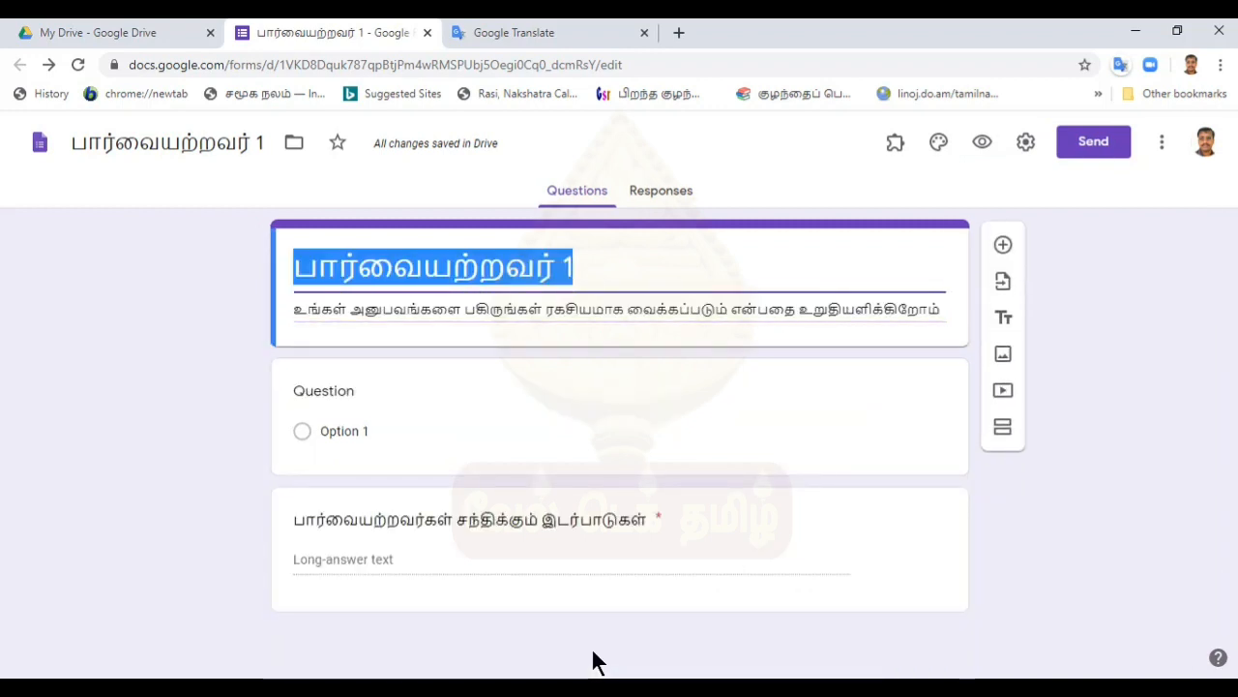
key(shift+Tab)
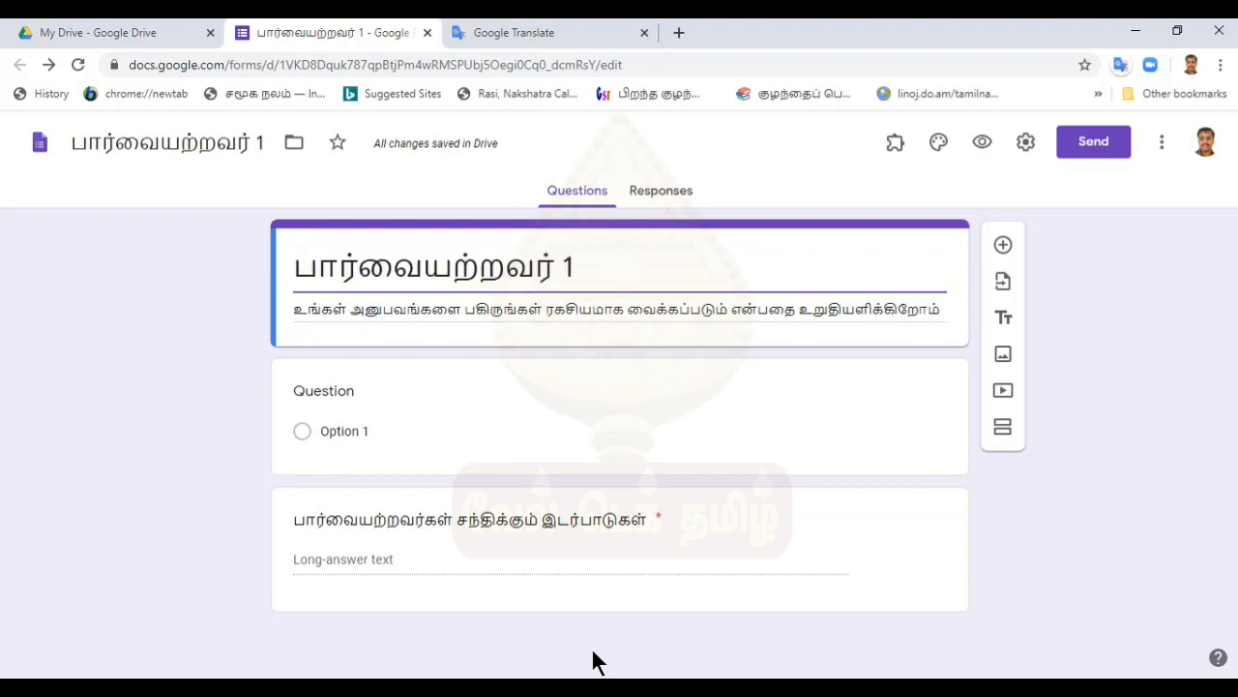
key(shift+Tab)
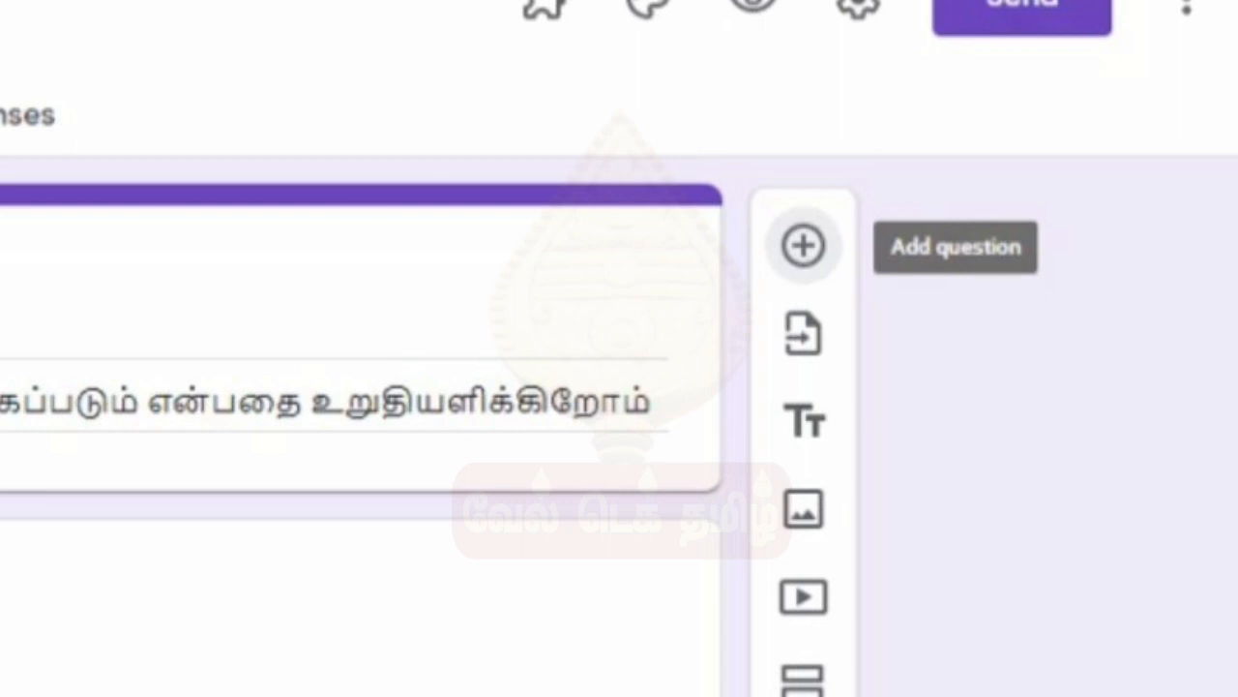
key(Return)
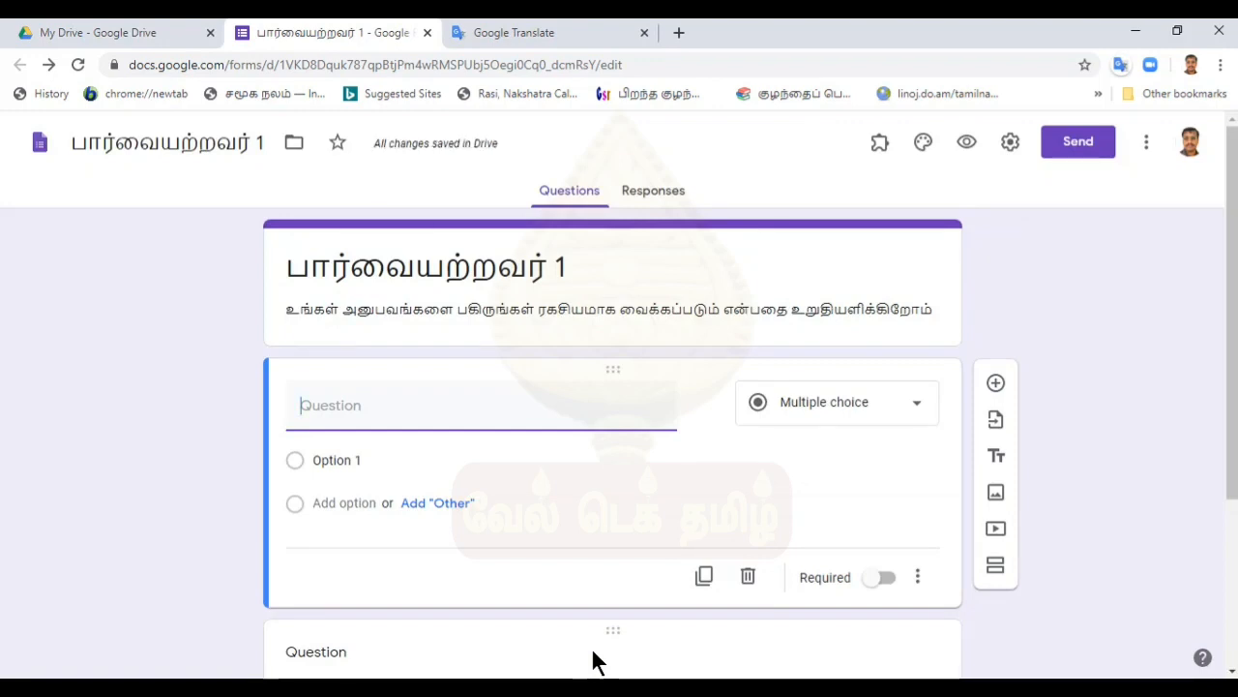
text(பெயர்)
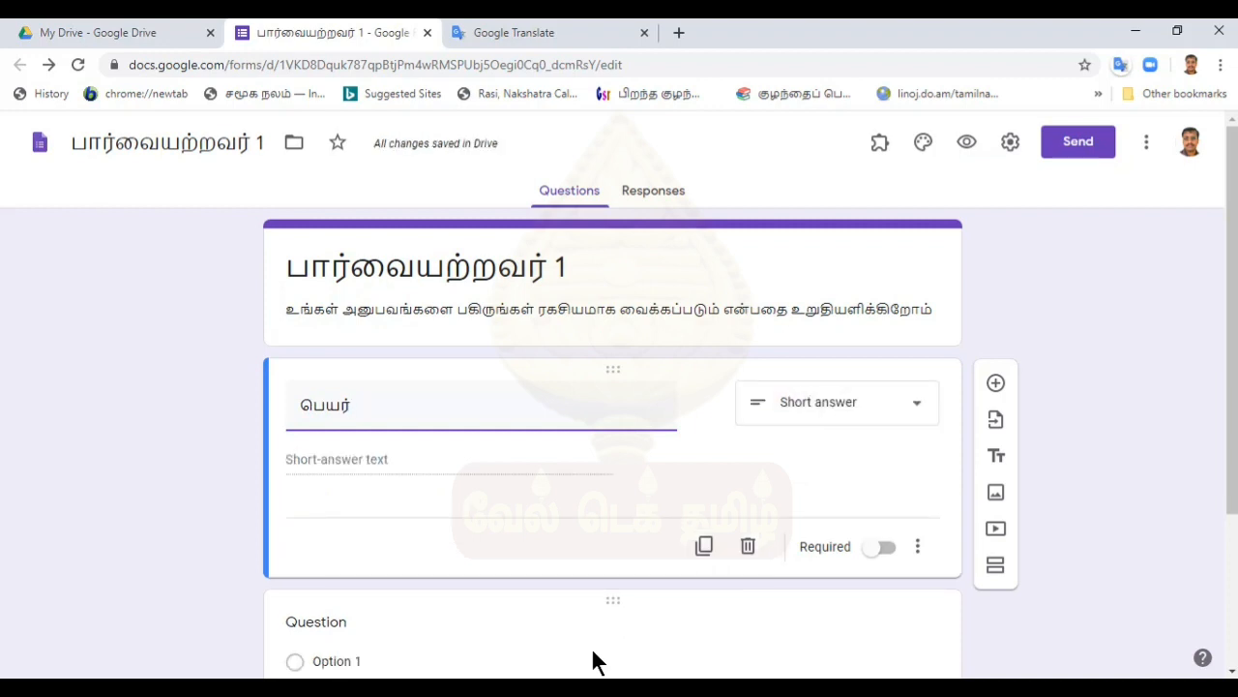
- Make the பெயர் question required
key(Tab)
key(Tab)
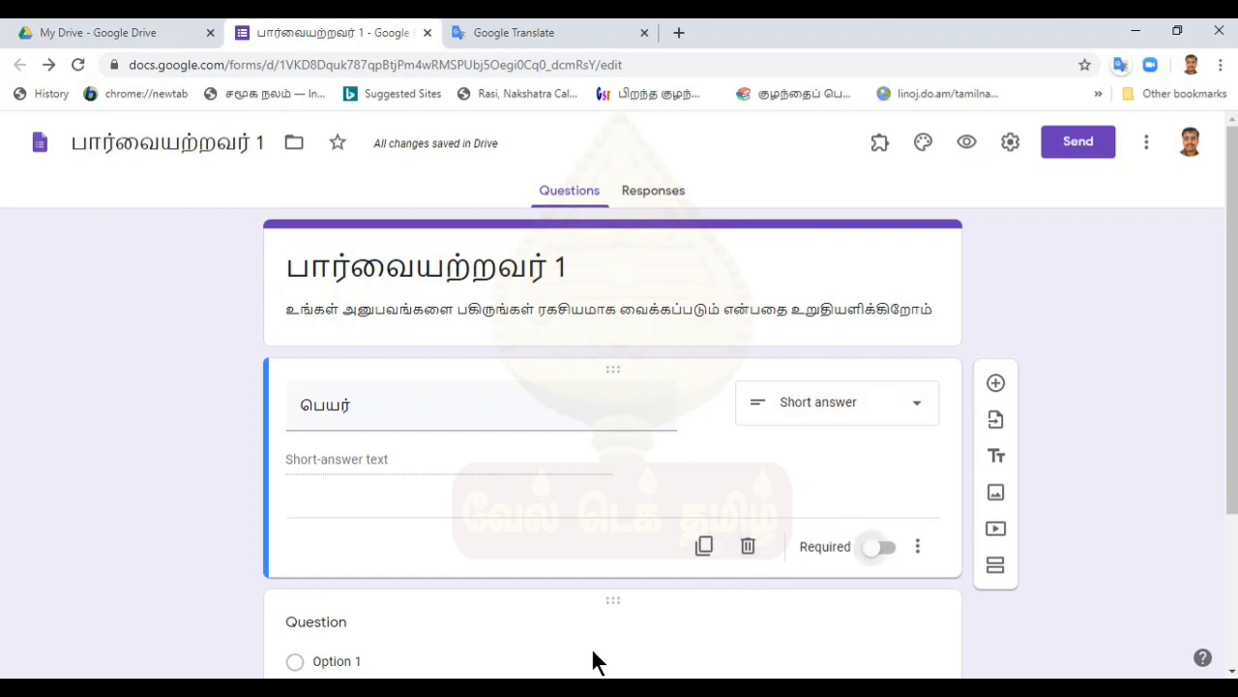
click(876, 546)
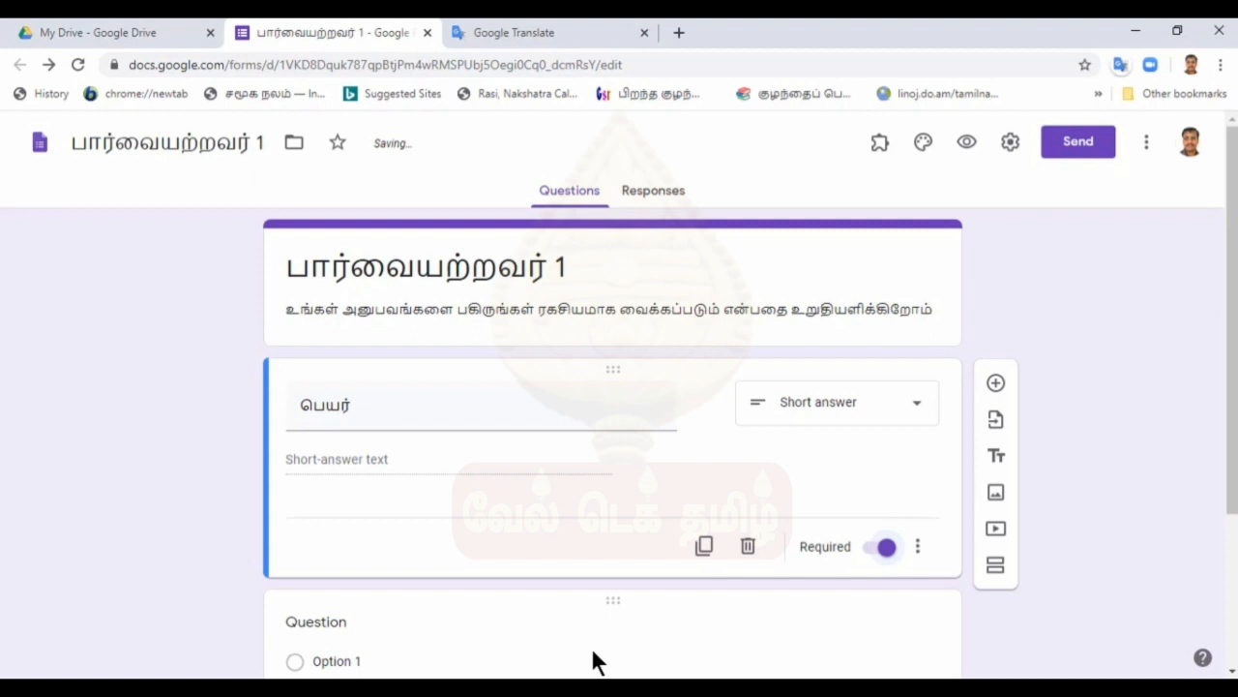
key(Tab)
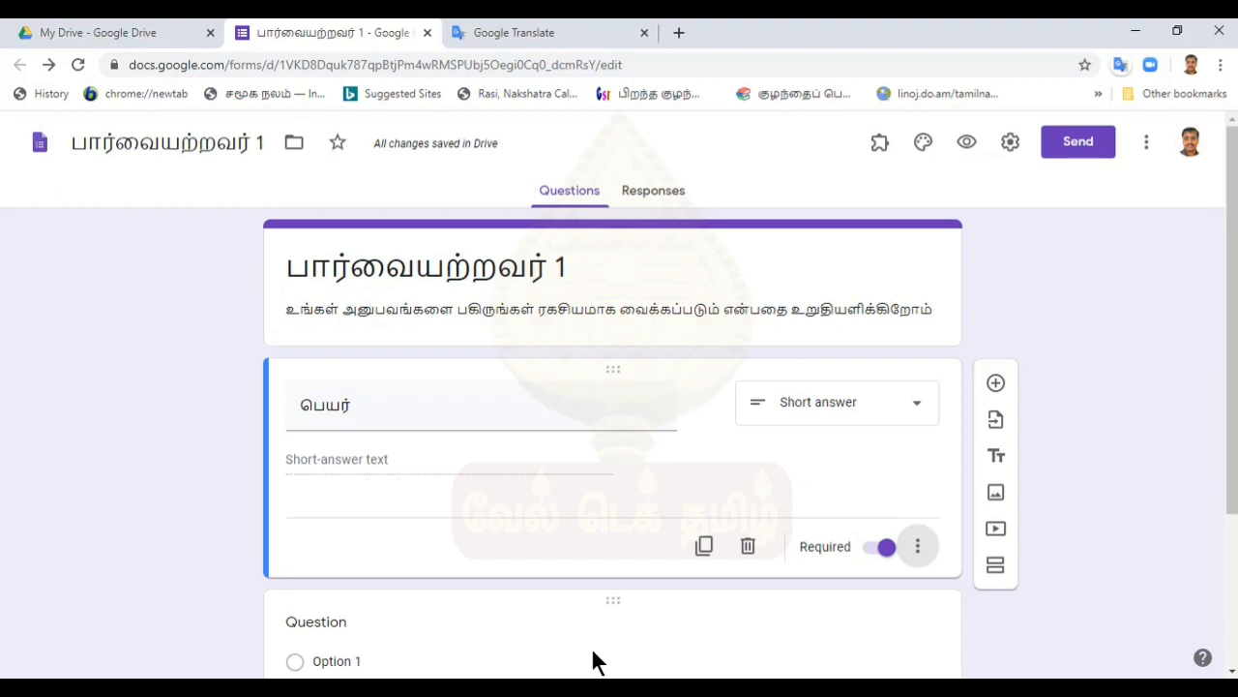
- Enter பாலினம் as the text of the blank multiple-choice question below பெயர்
key(Tab)
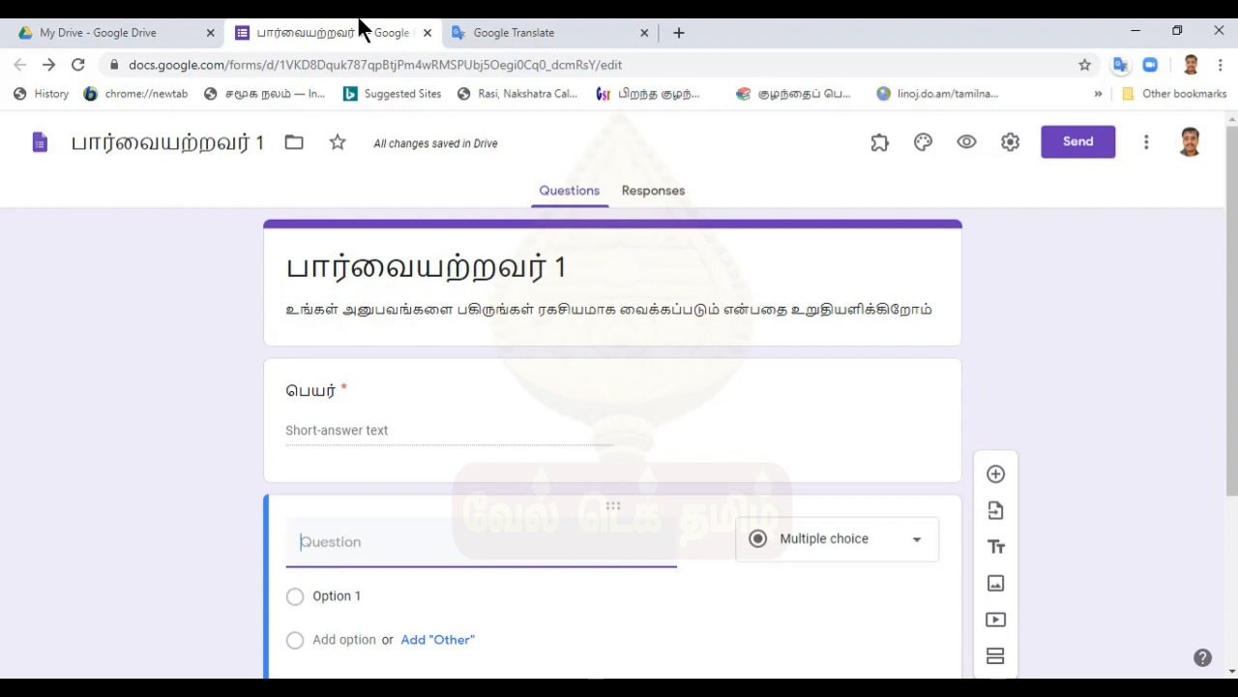
text(பாலினம்)
key(Tab)
key(Tab)
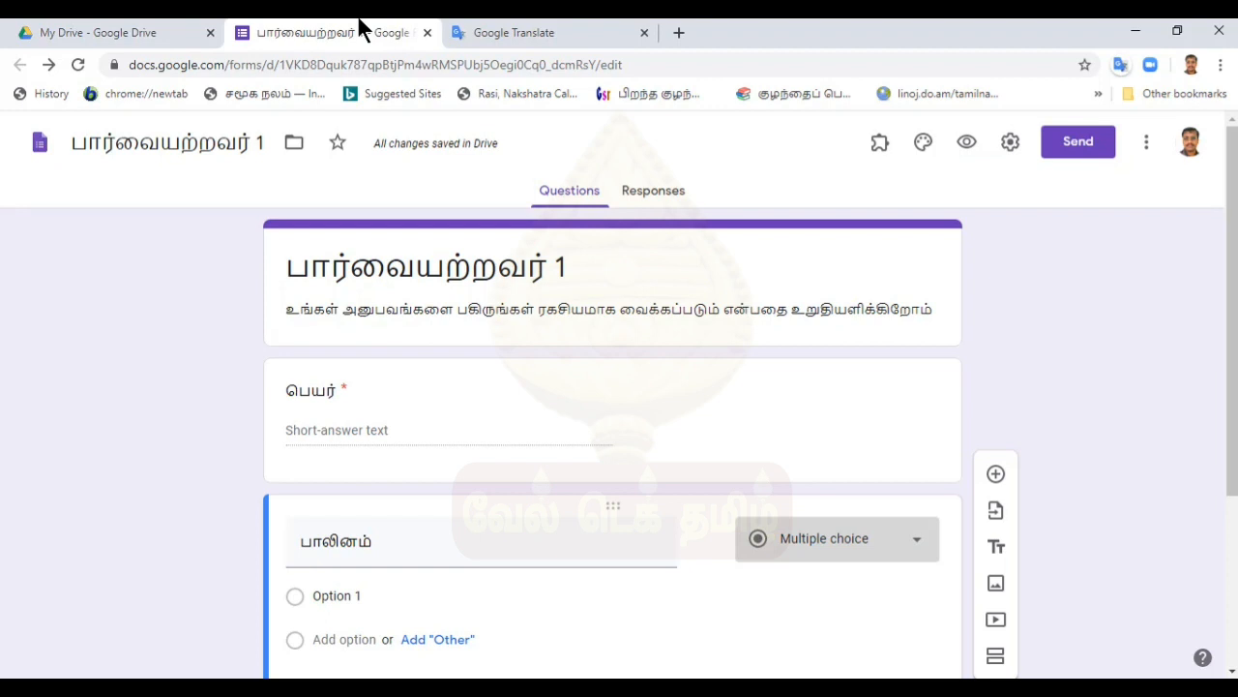
- Give the பாலினம் question the two answer options ஆண் and பெண்
key(Tab)
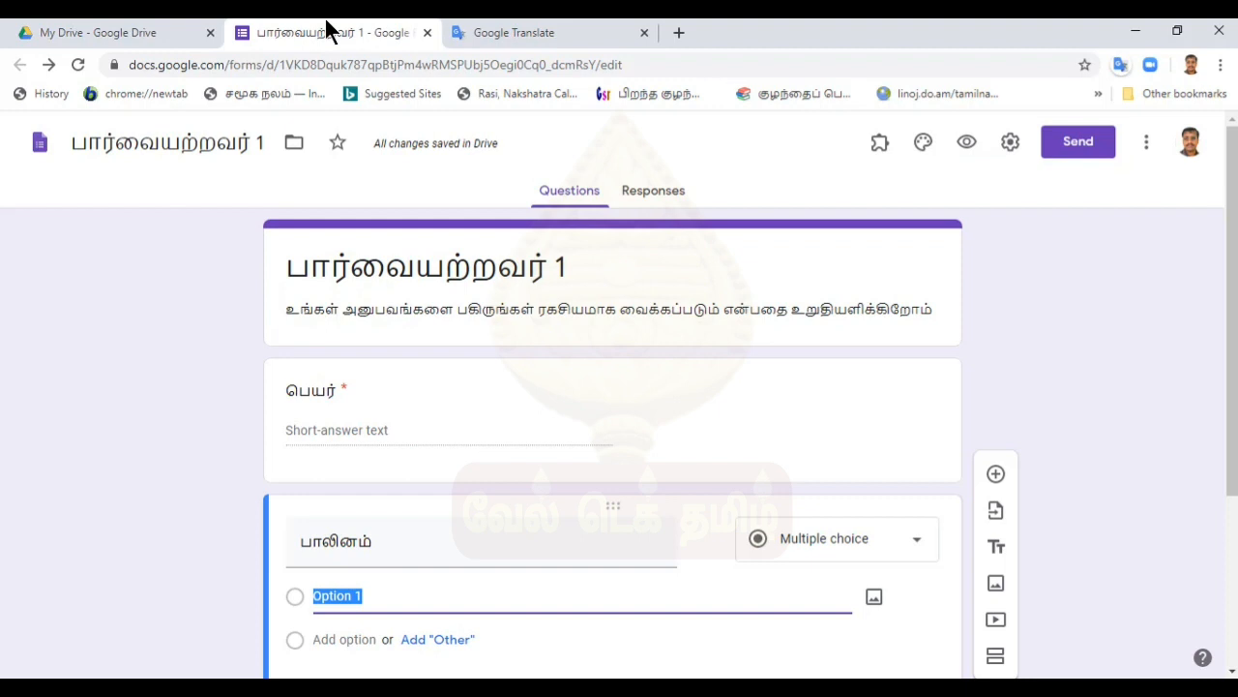
text(ஆண்)
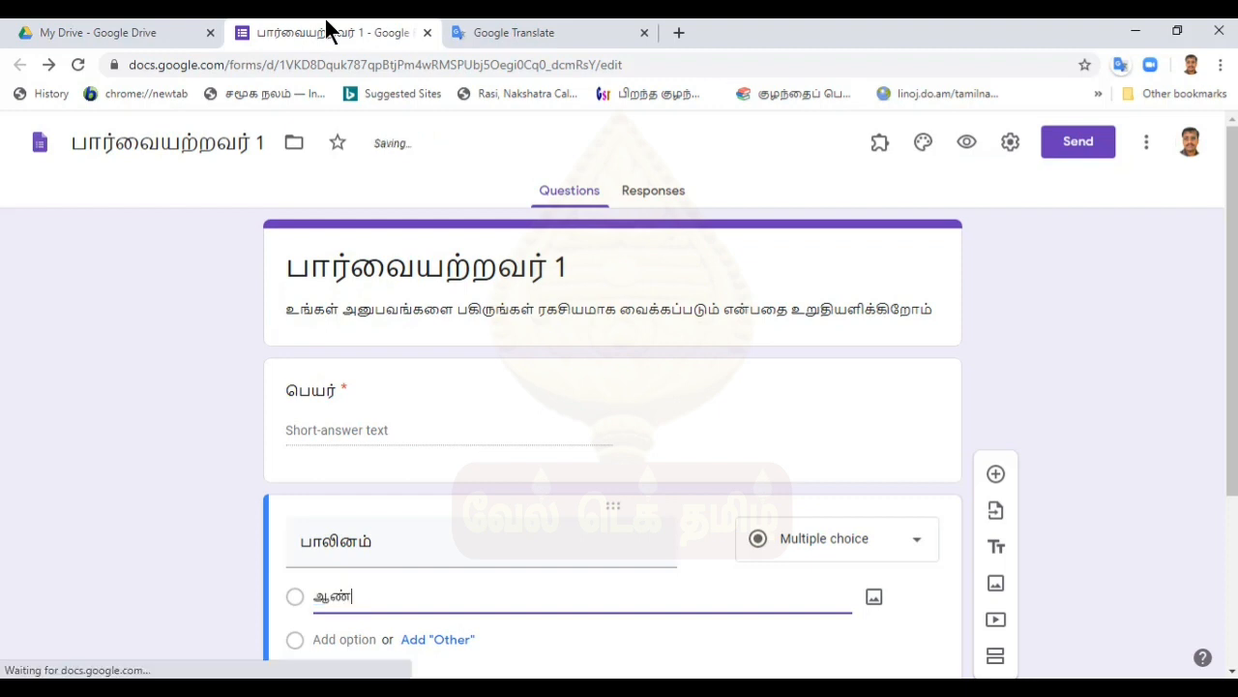
scroll(442, 415, down, 2)
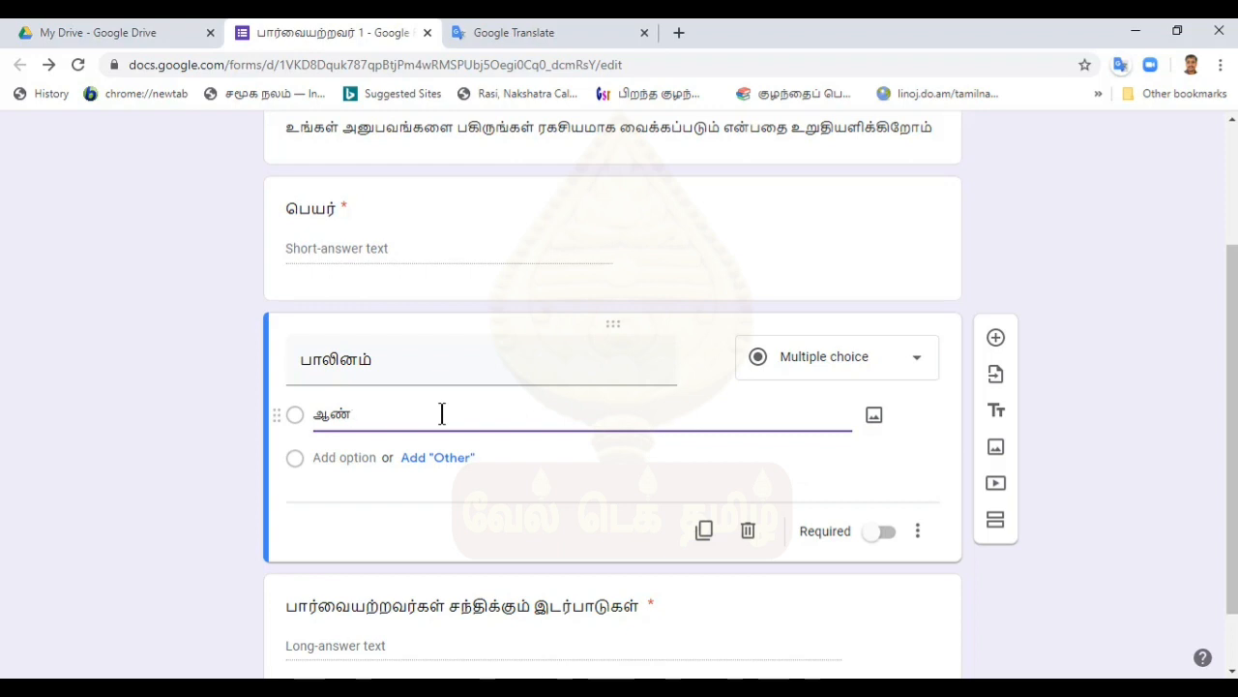
key(Tab)
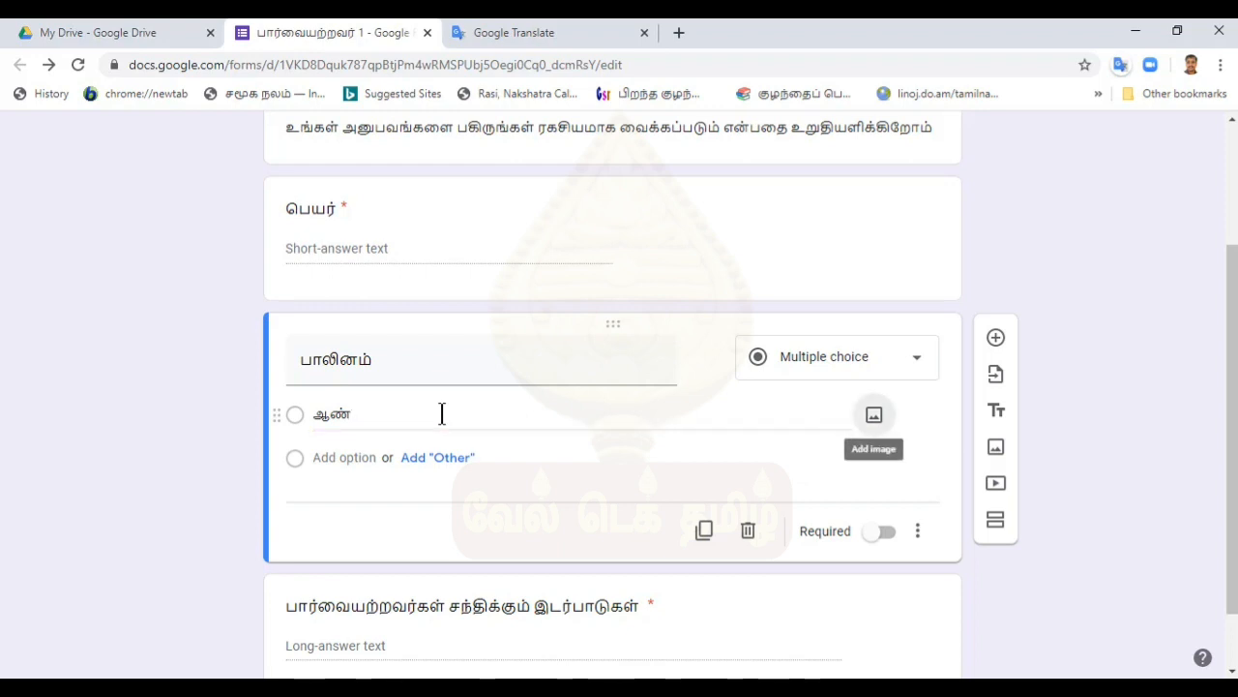
key(Tab)
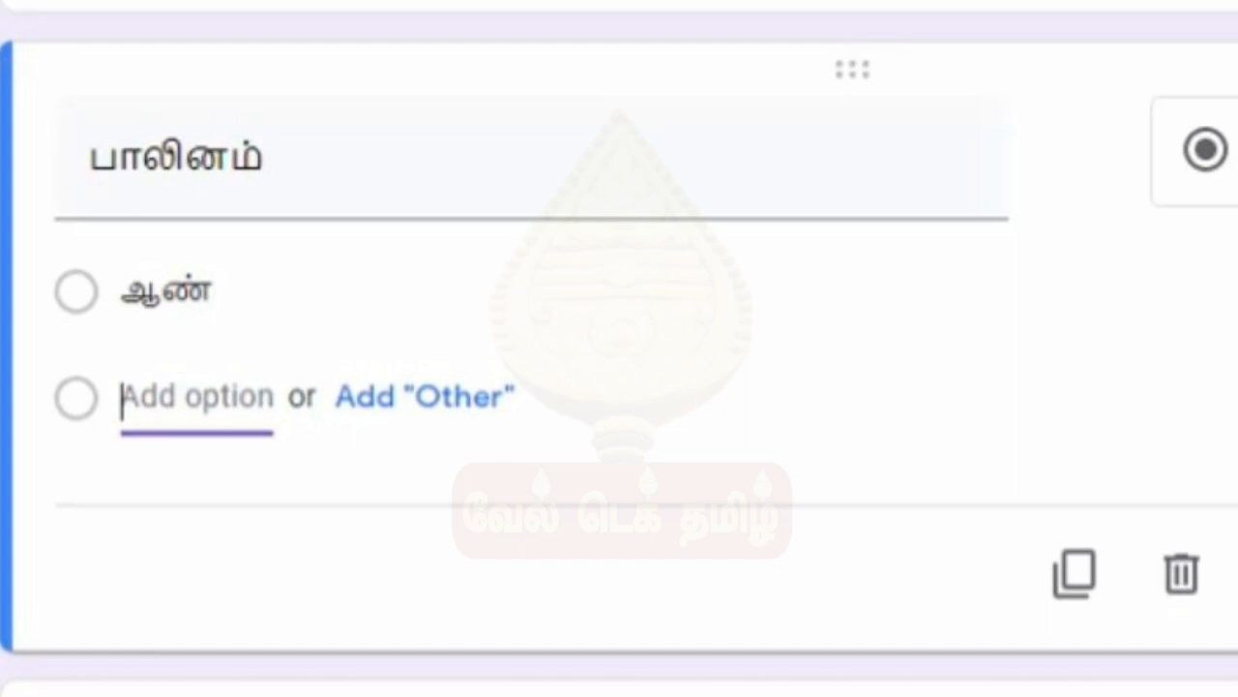
text(பெண்)
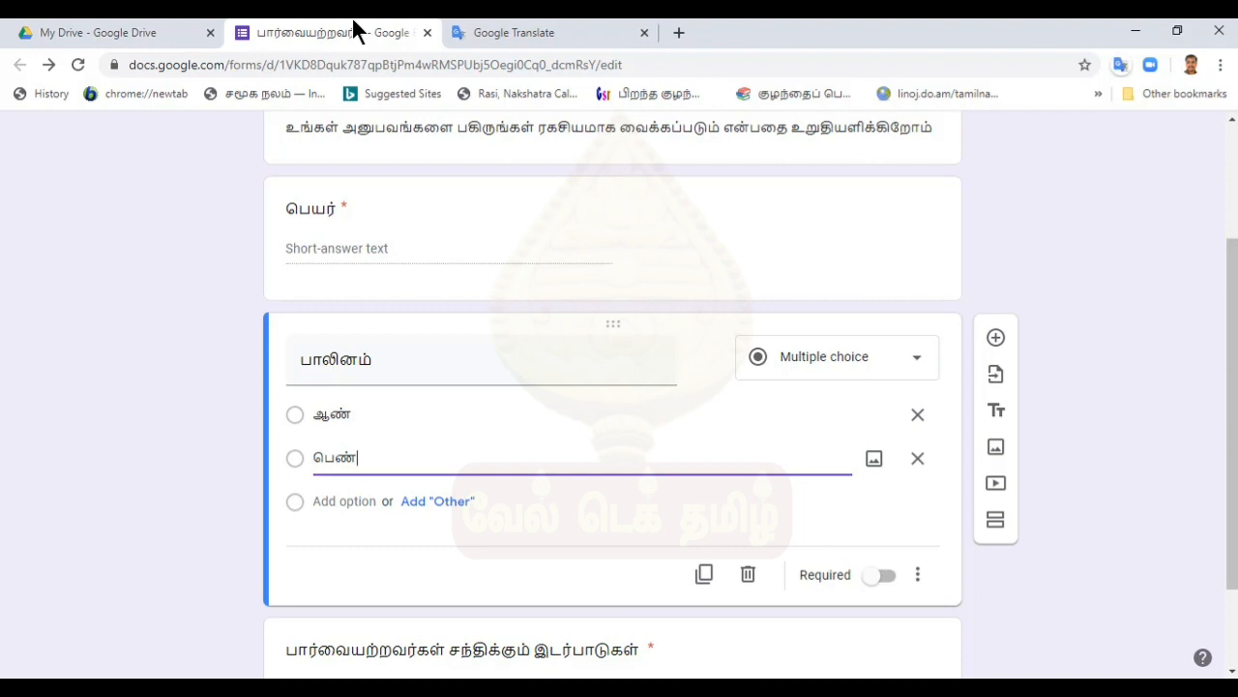
- Make the பாலினம் question required, leaving its answer options at ஆண் and பெண்
key(Tab)
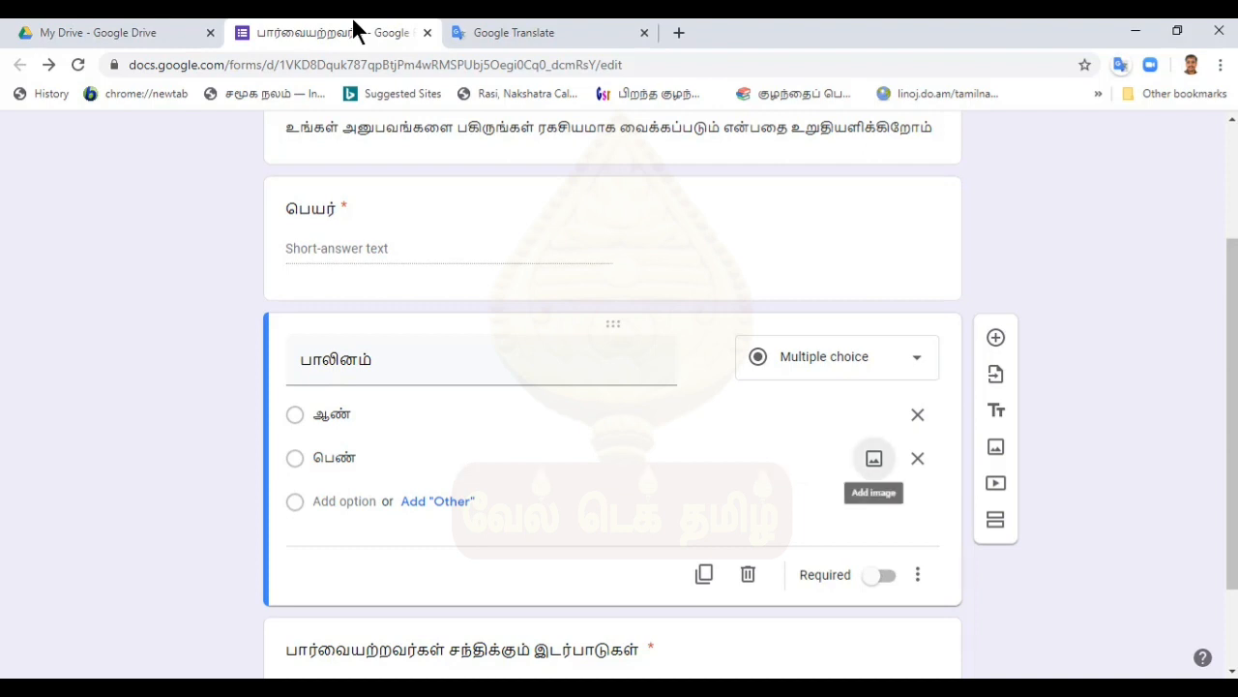
key(Tab)
key(Tab)
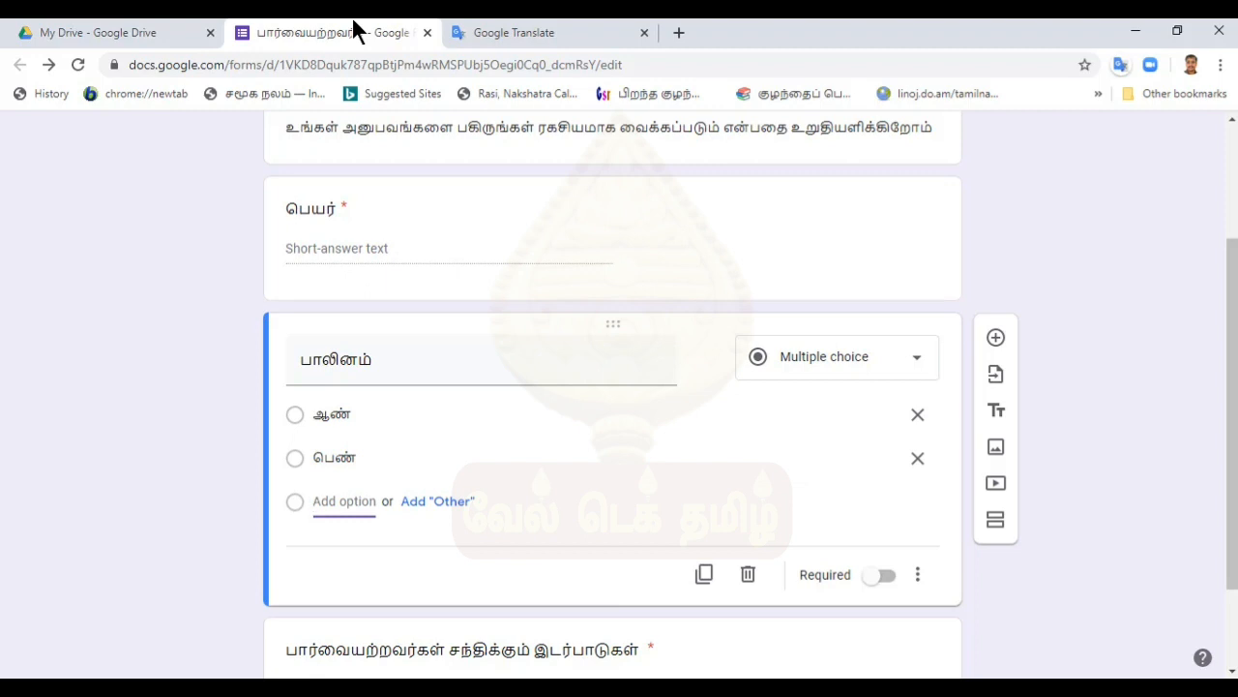
key(Tab)
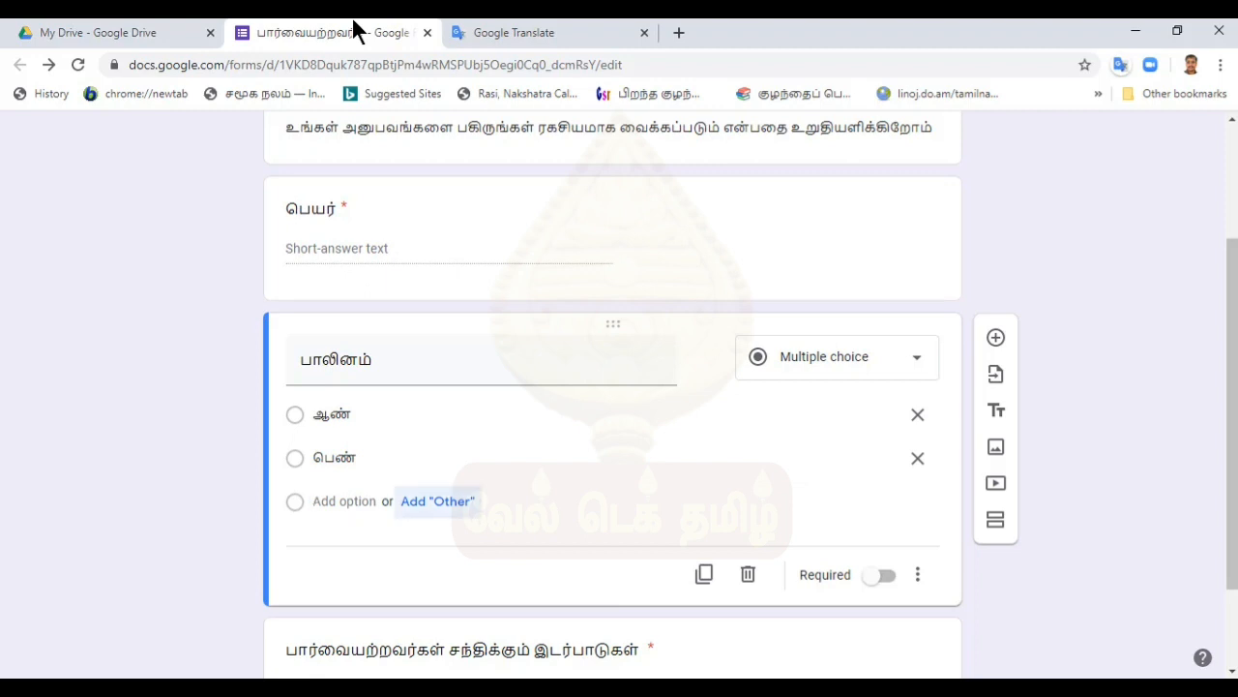
key(Tab)
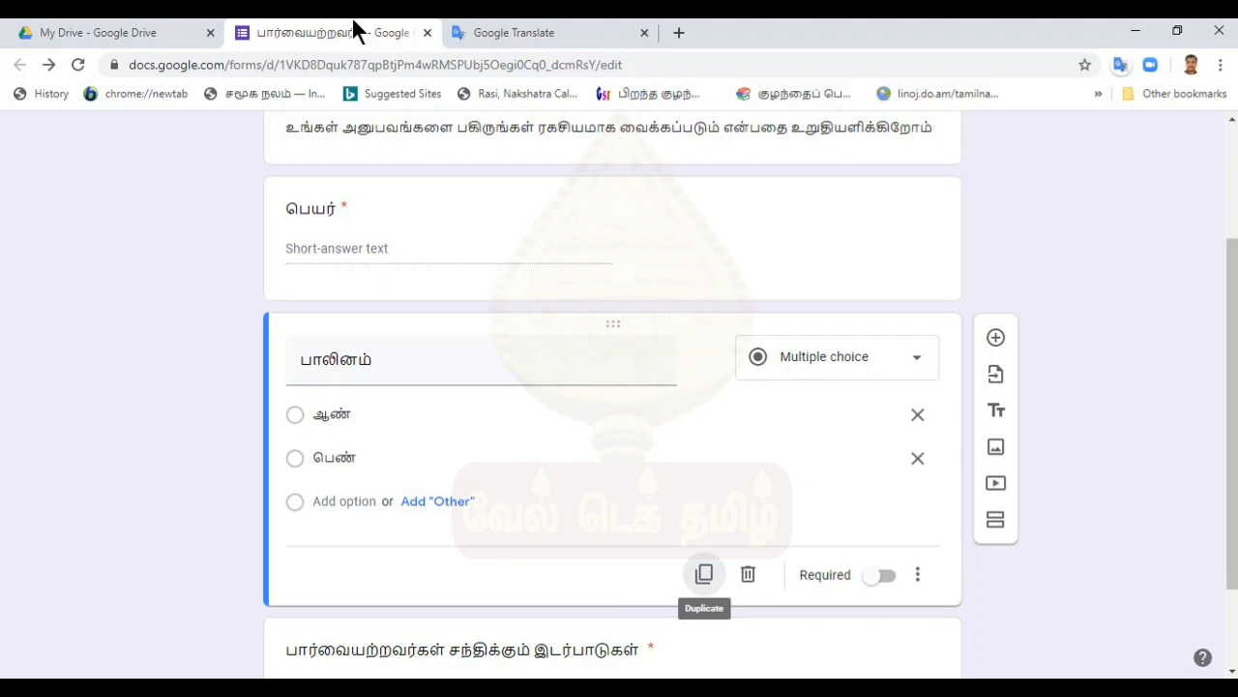
key(Tab)
key(Tab)
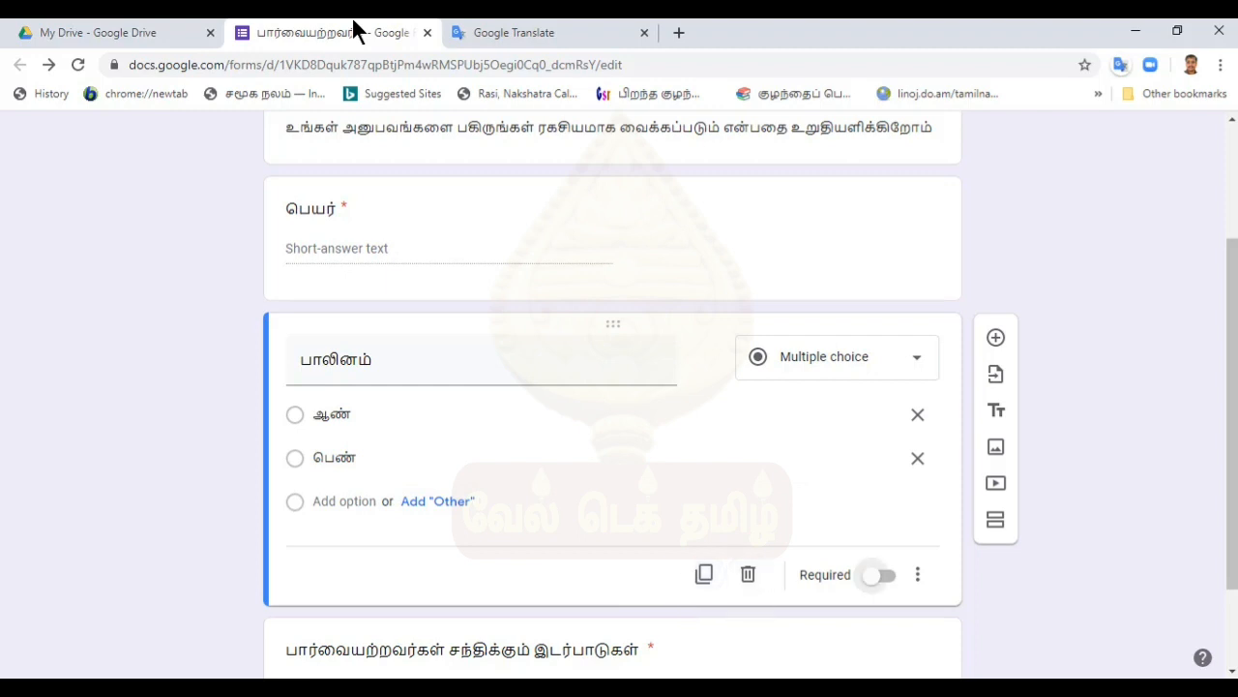
key(space)
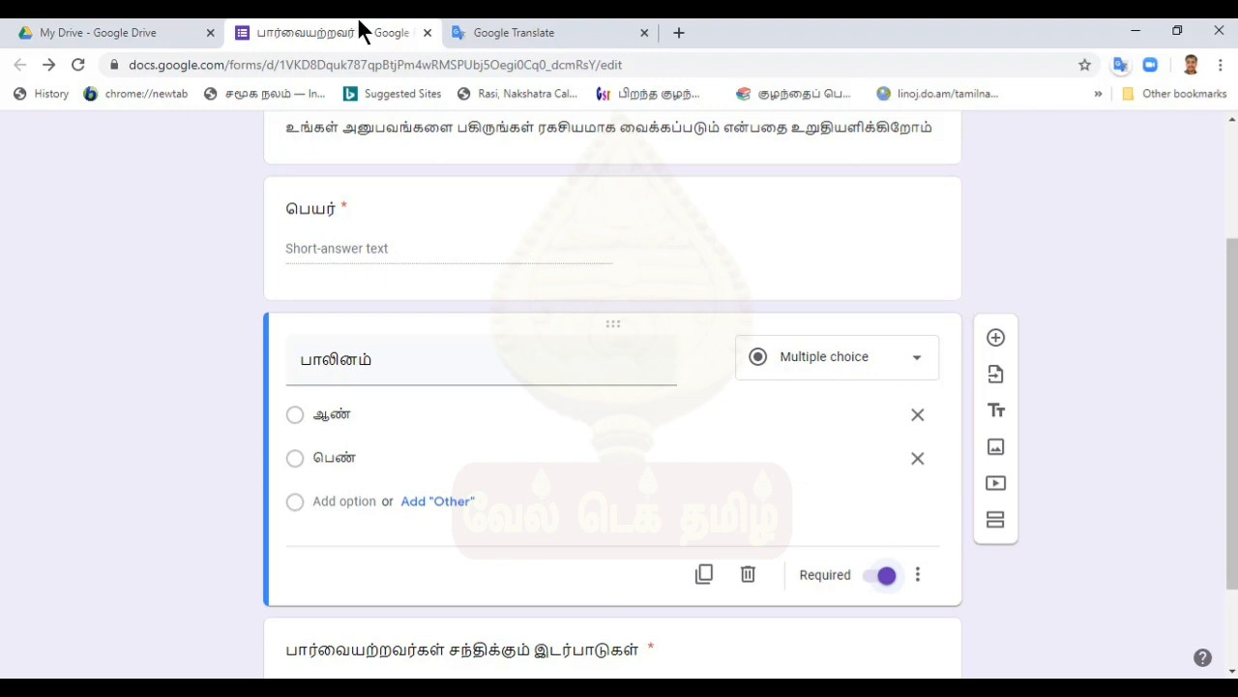
scroll(571, 122, down, 2)
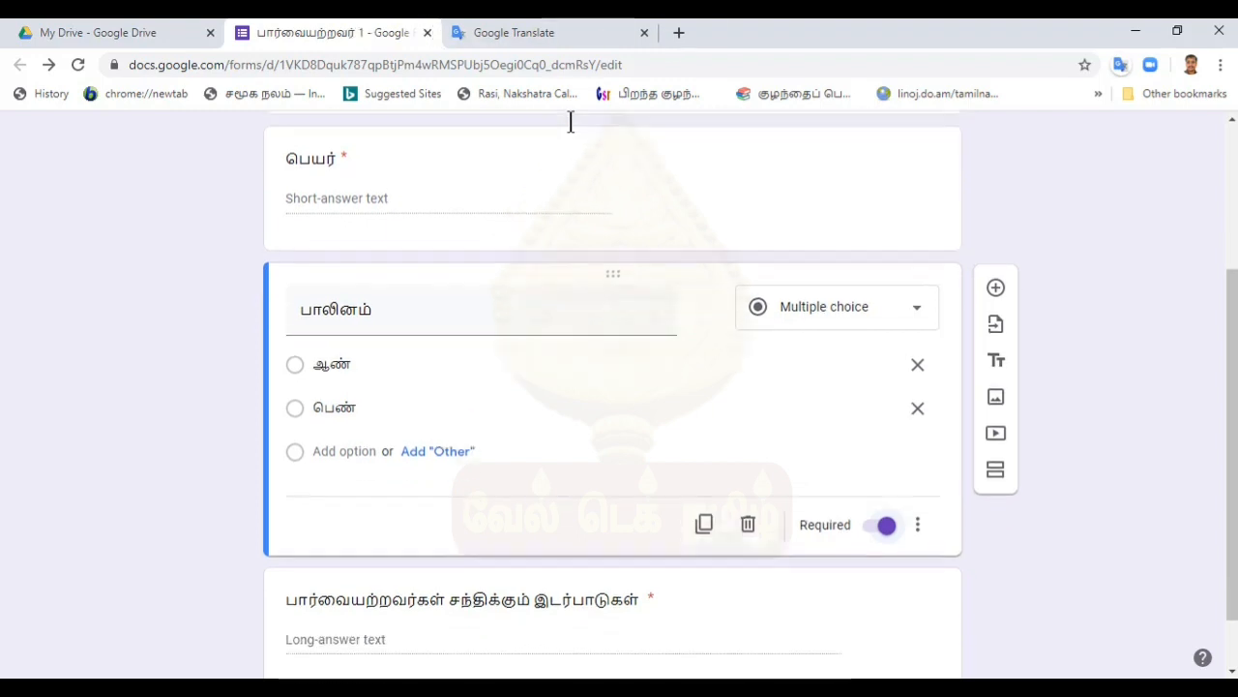
scroll(573, 130, up, 3)
scroll(574, 131, down, 1)
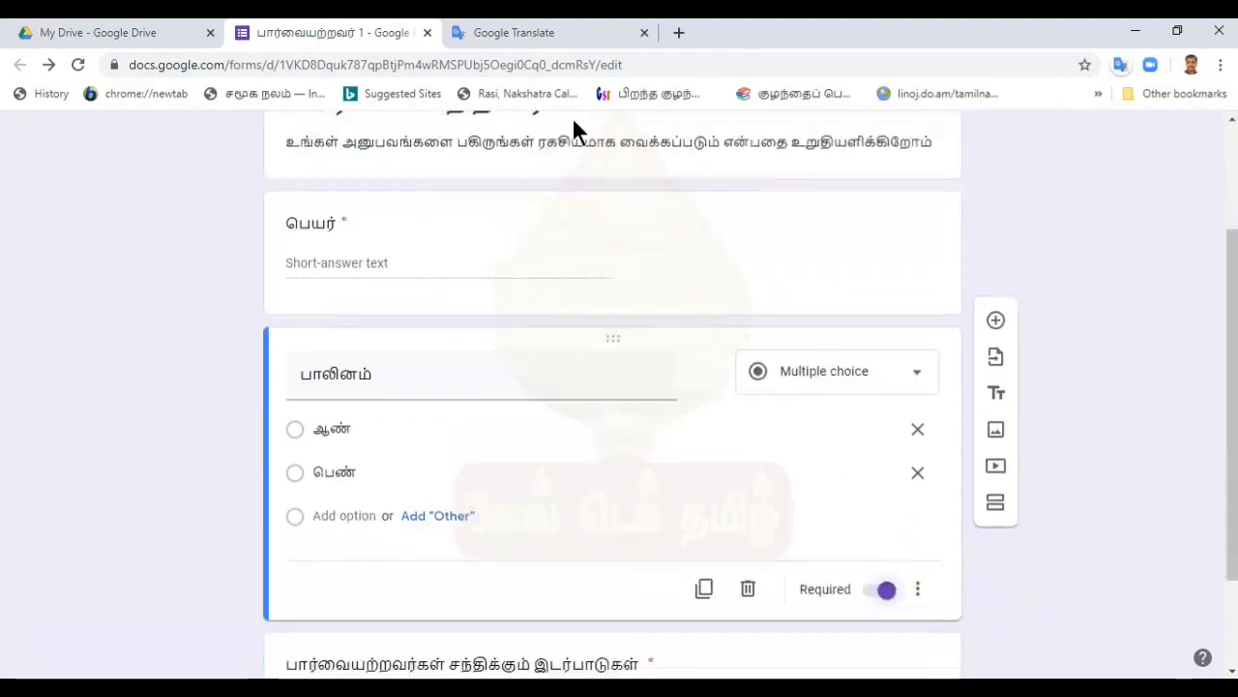
scroll(573, 131, down, 2)
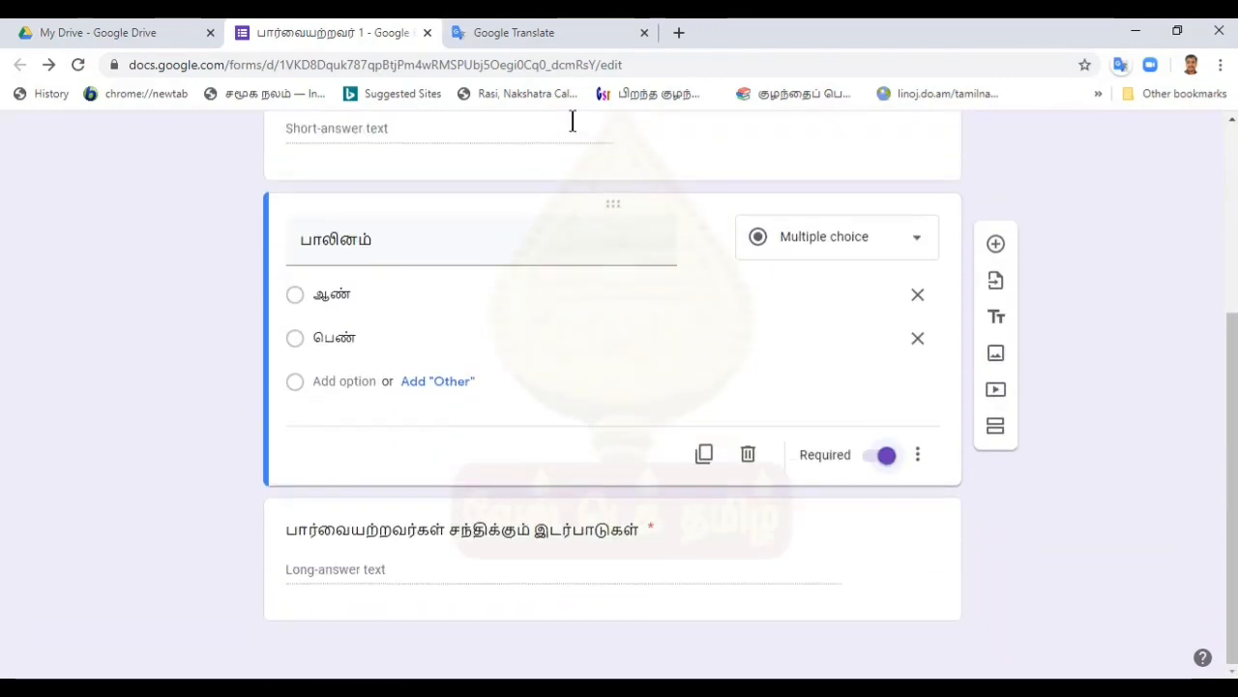